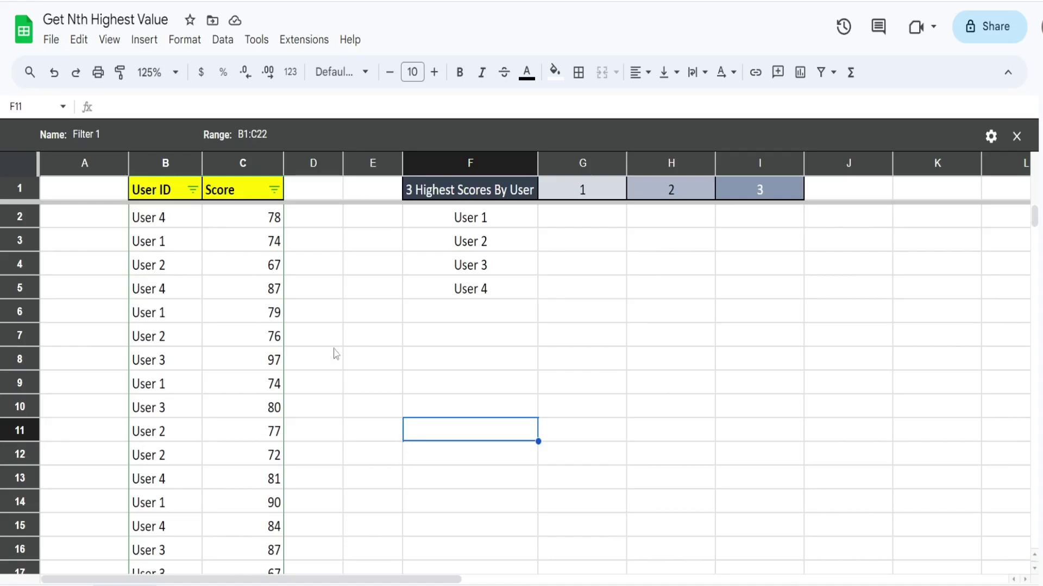
Review the User ID and Score columns in the data
click(145, 161)
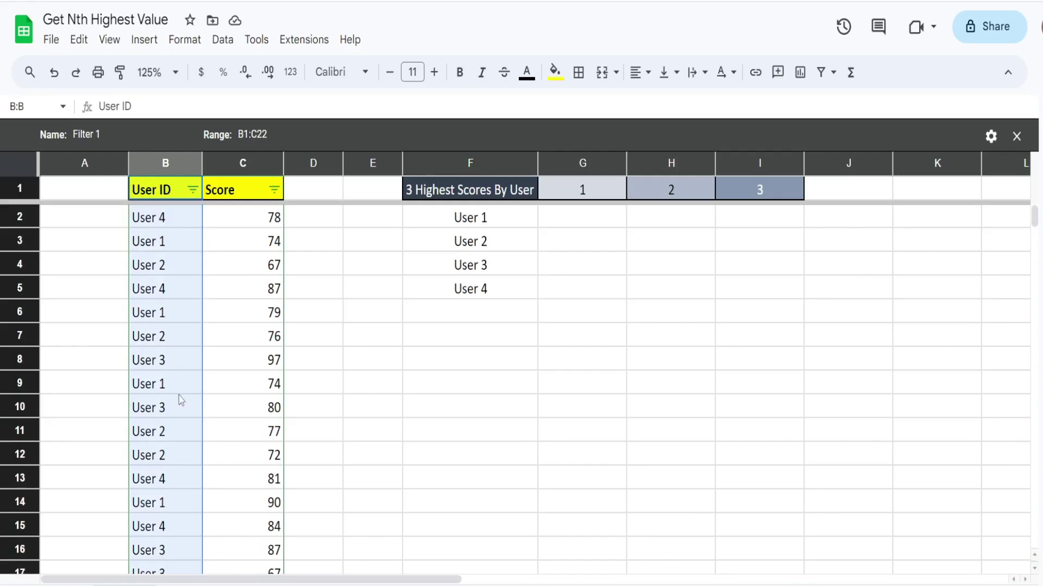
scroll(180, 398, down, 3)
scroll(185, 396, up, 3)
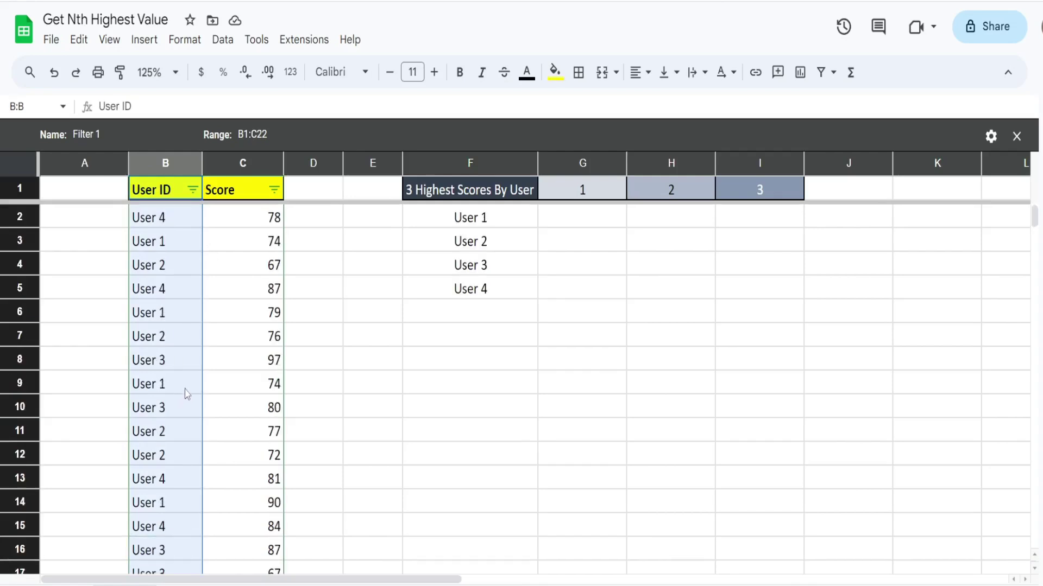
click(243, 165)
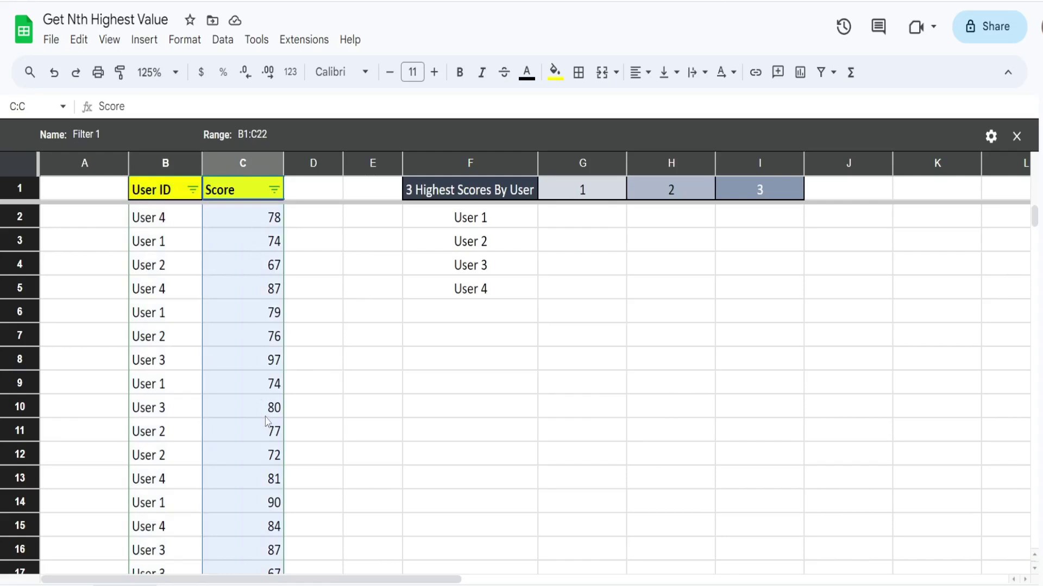
scroll(265, 421, down, 4)
scroll(268, 461, up, 3)
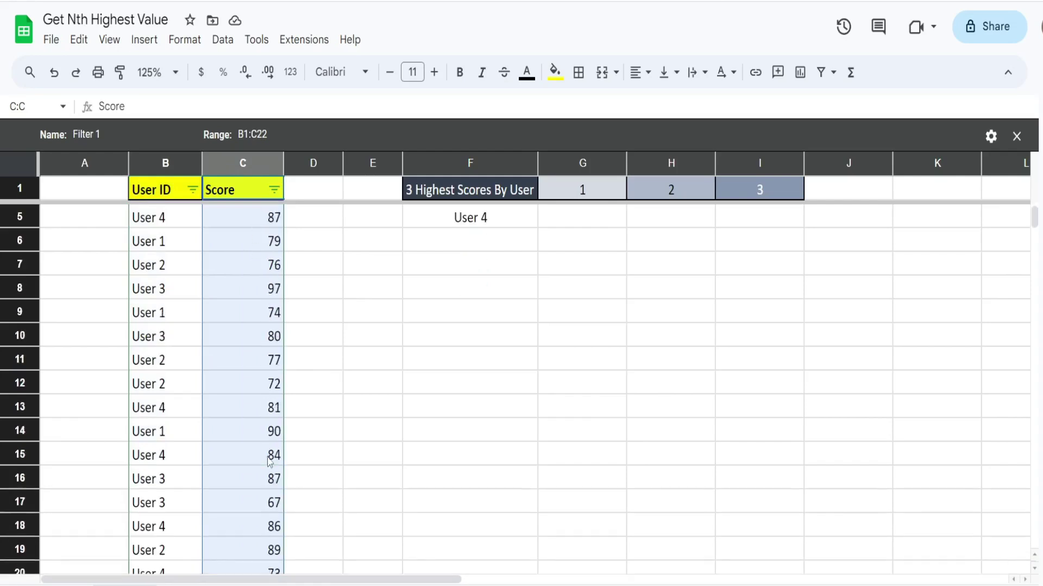
scroll(270, 461, up, 2)
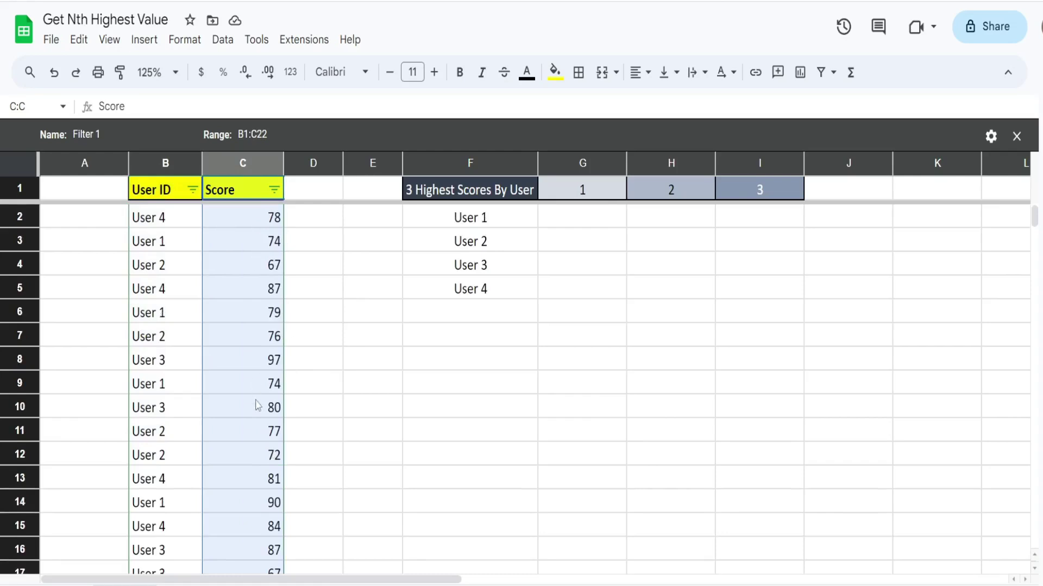
Point out the G2:I5 results area, its rank 1–3 headings and the User 1 label
click(553, 222)
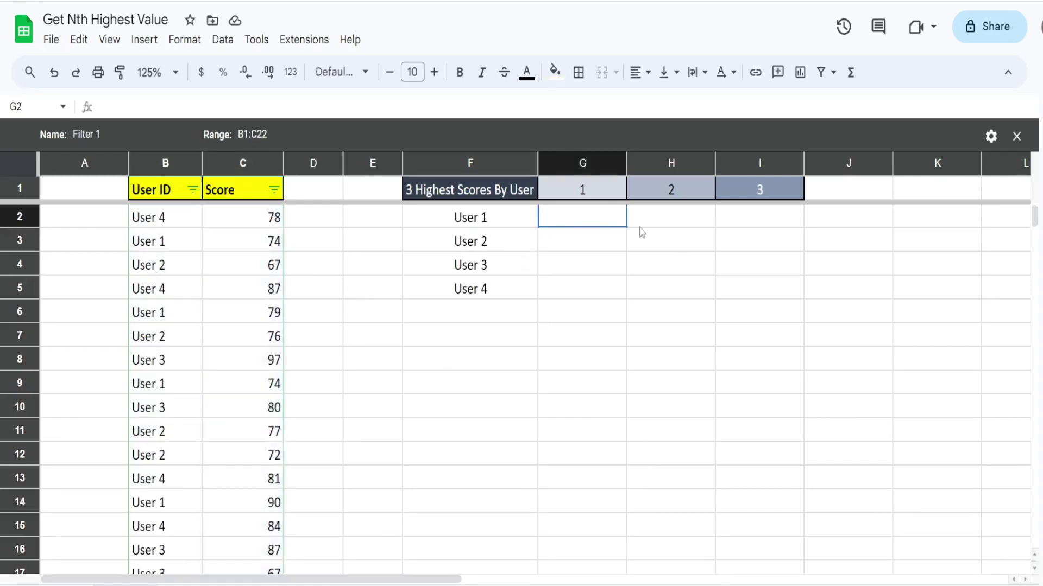
drag(642, 232, 761, 299)
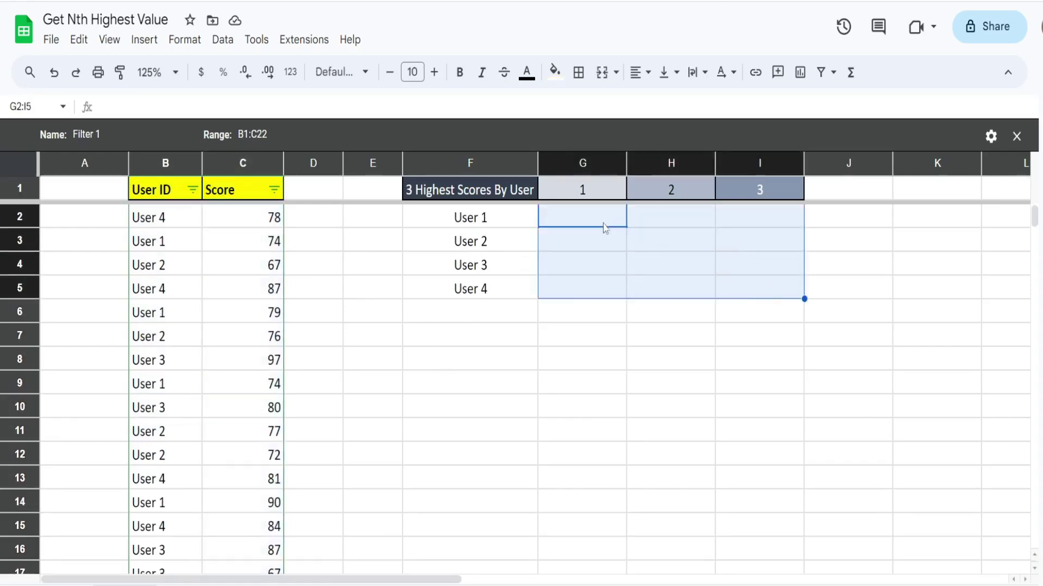
click(565, 213)
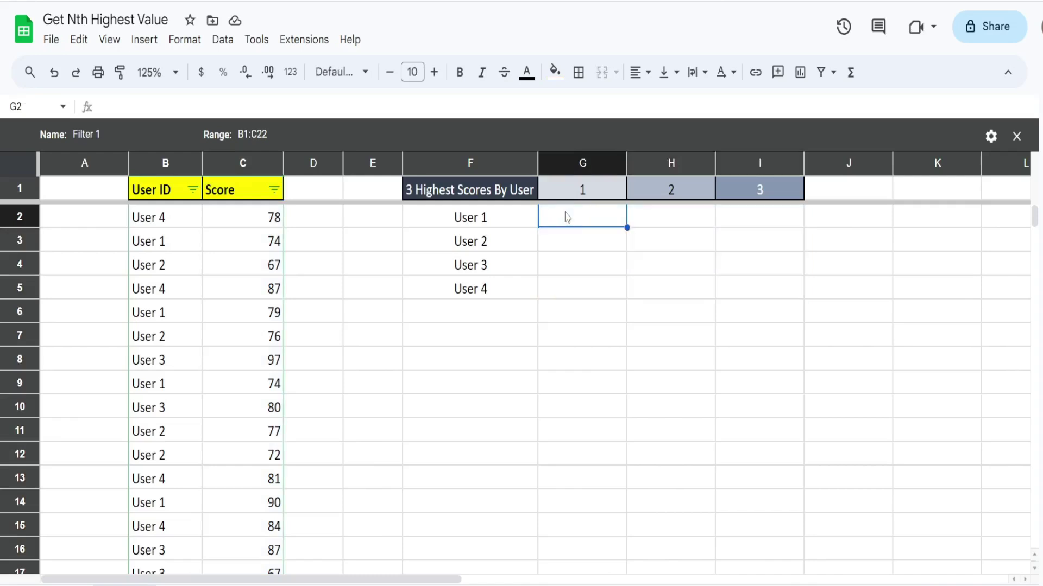
click(567, 191)
click(659, 194)
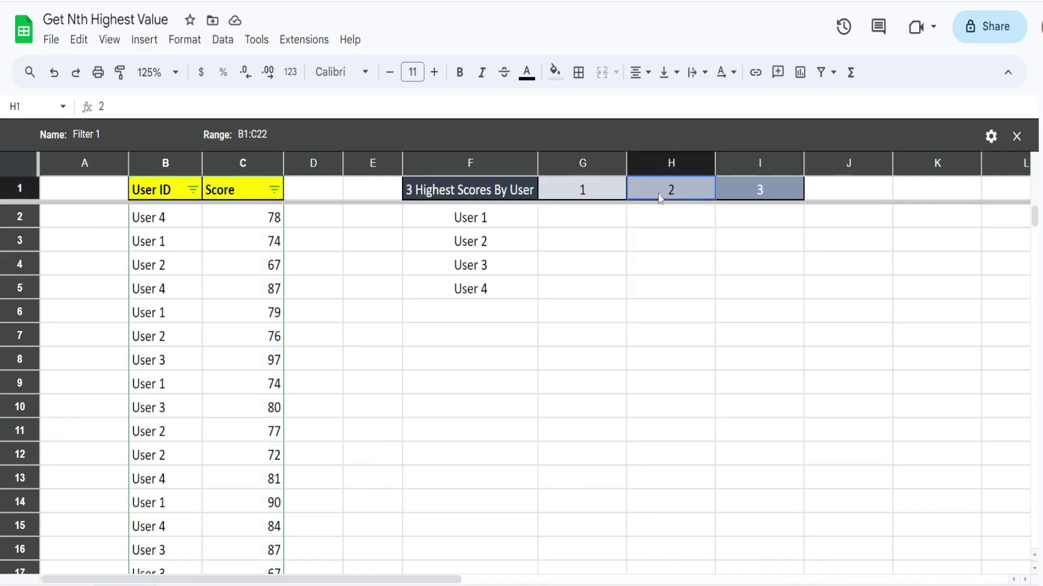
click(735, 196)
drag(594, 219, 796, 231)
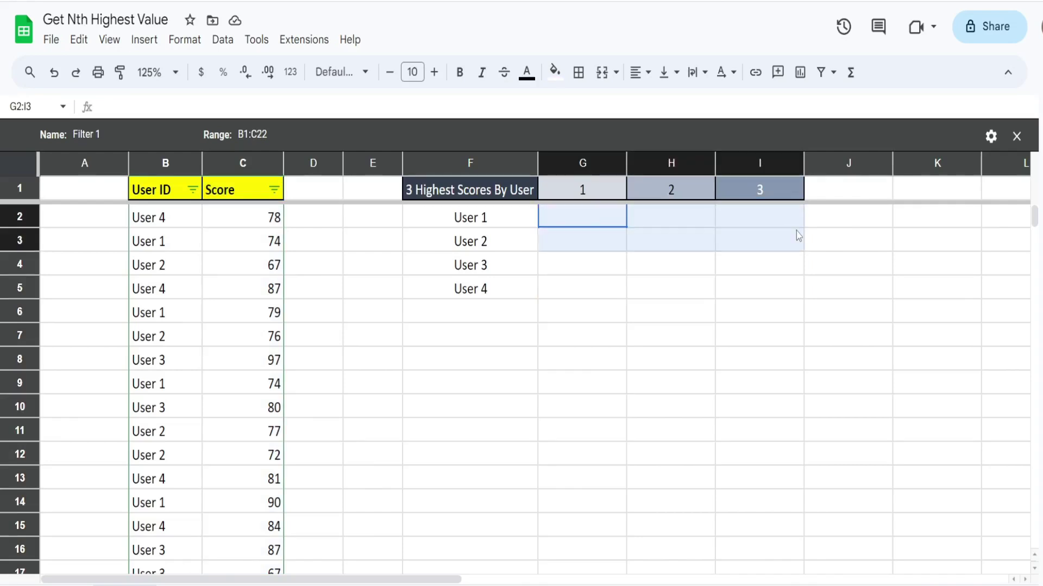
click(530, 217)
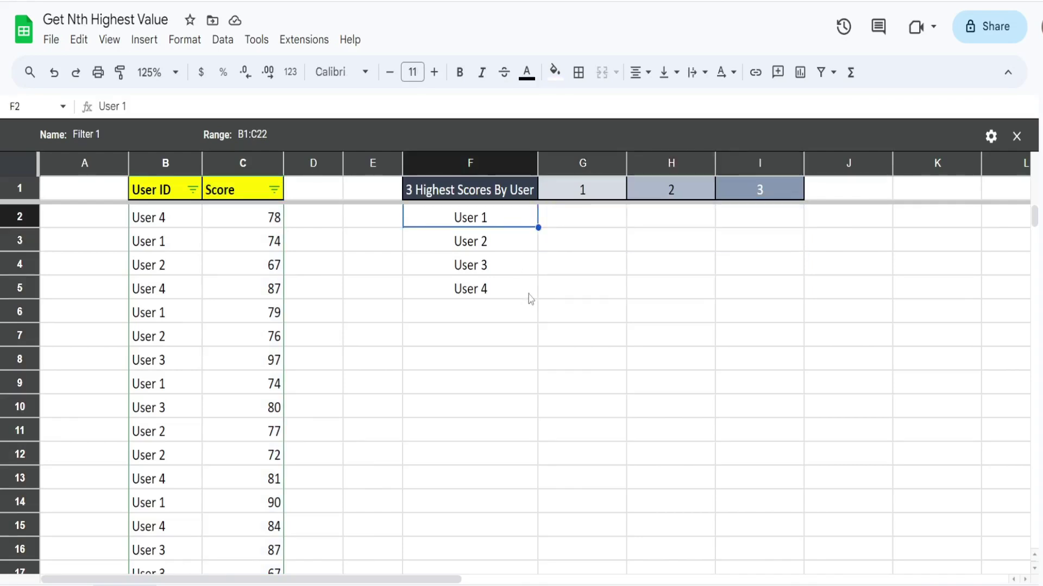
Test =LARGE($C:$C,1) in F8 and confirm 97 is the top score
click(496, 365)
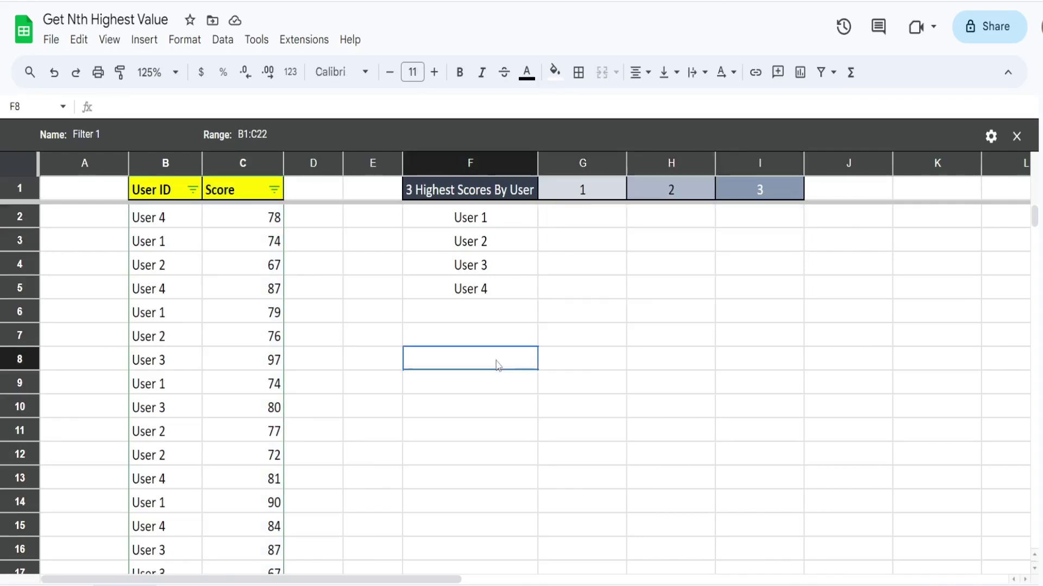
text(=)
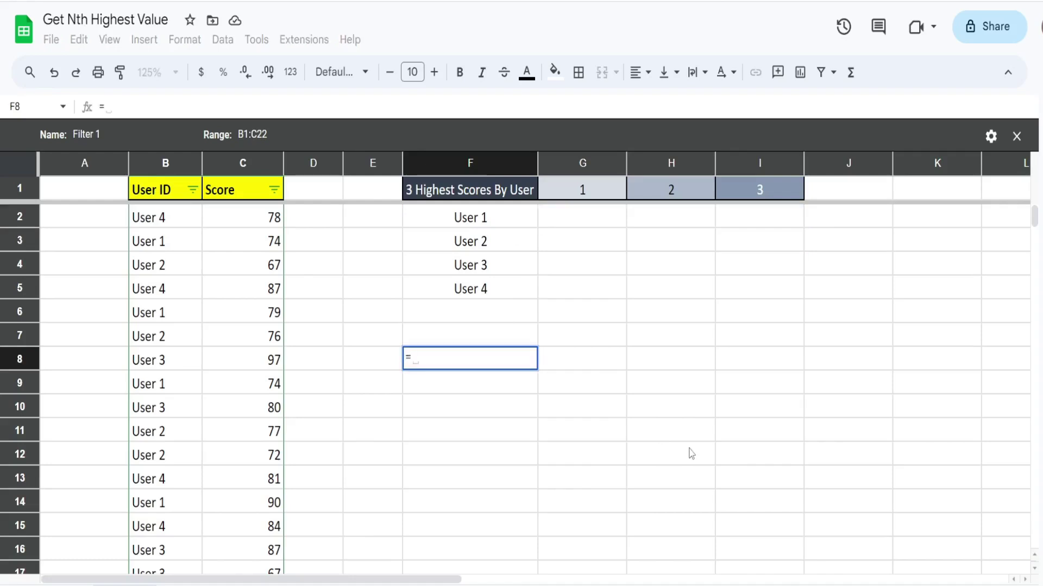
text(LARGE()
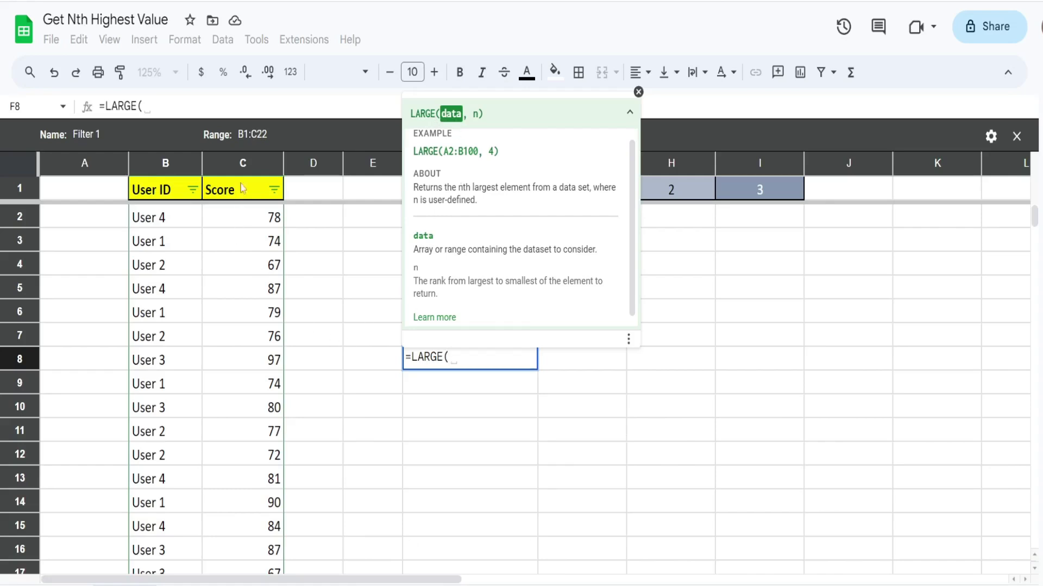
click(246, 163)
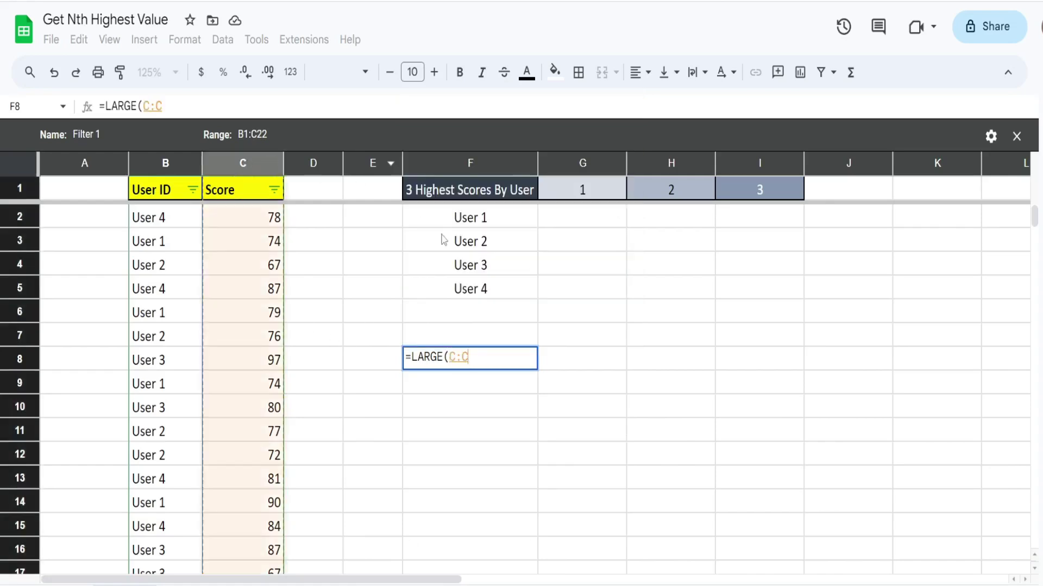
key(F4)
text(,)
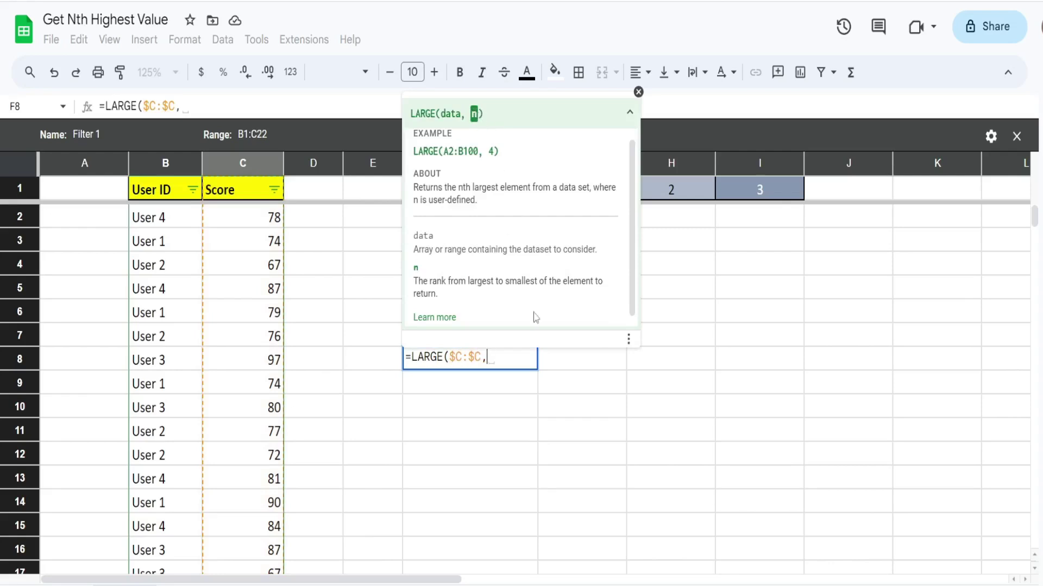
text(1)
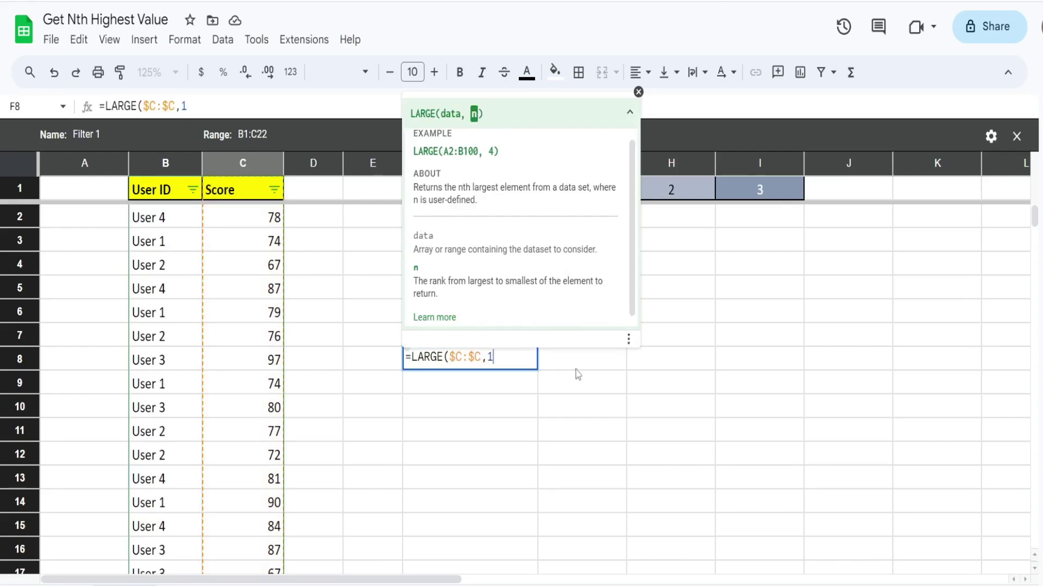
text())
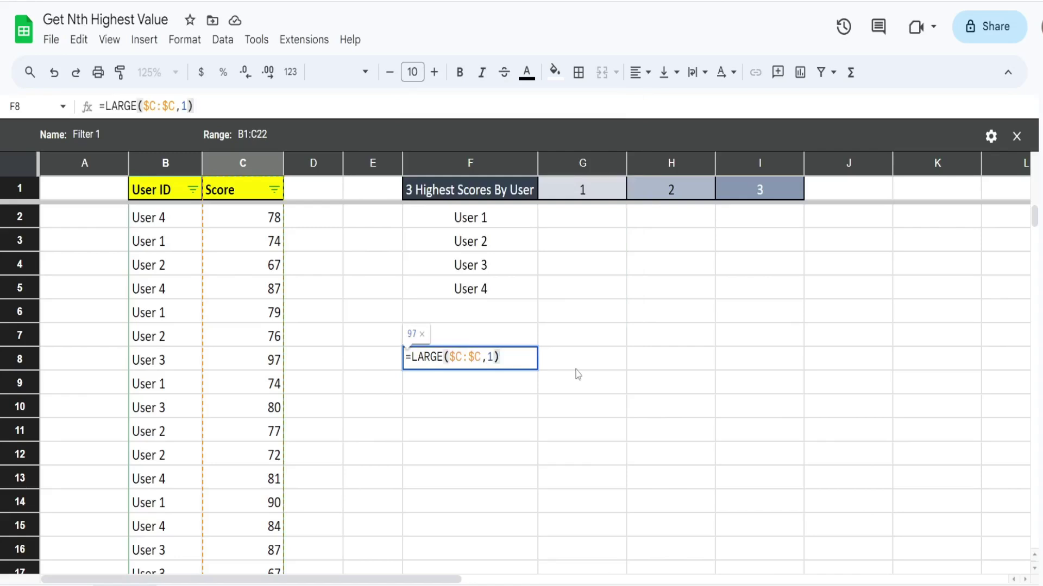
key(Return)
click(519, 366)
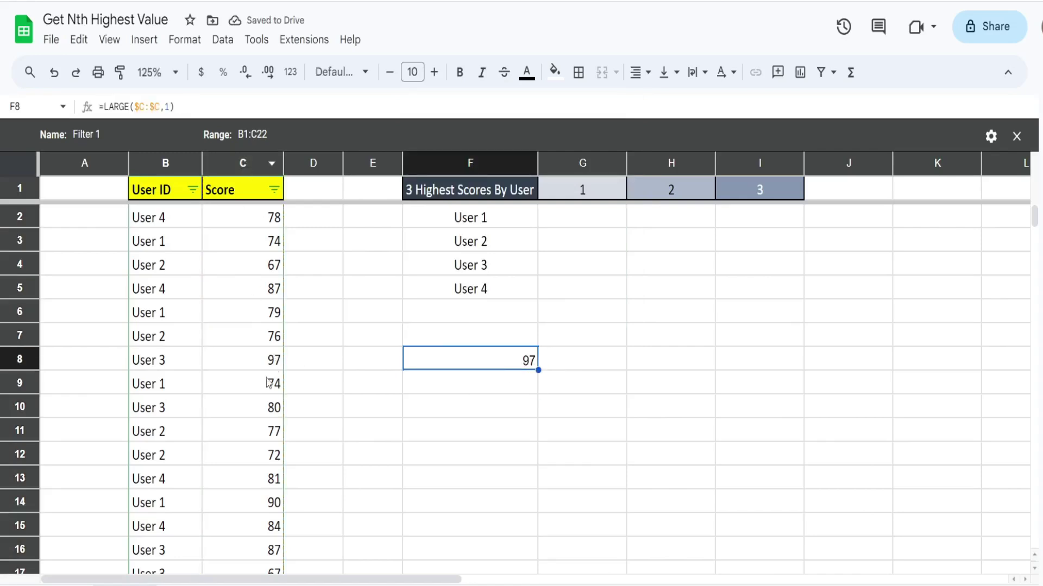
scroll(268, 382, down, 5)
scroll(274, 385, up, 5)
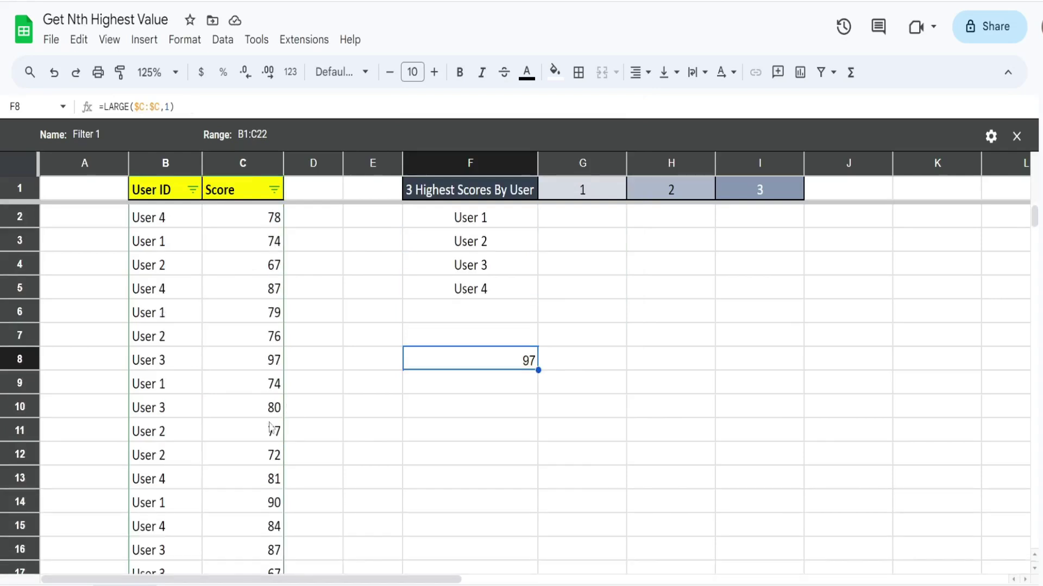
click(277, 367)
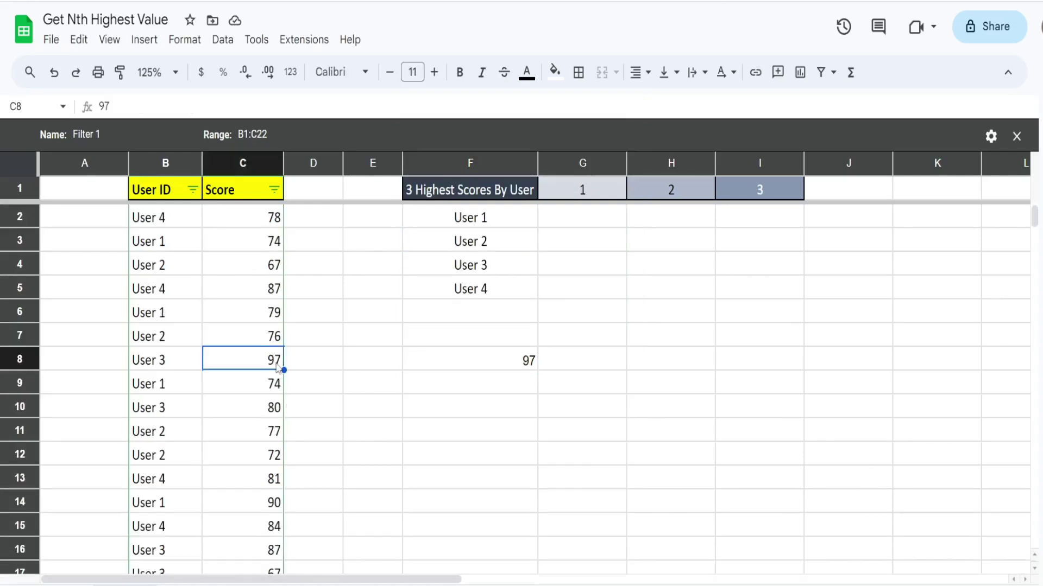
Change the test formula's rank to 2, giving 90, then clear F8
click(506, 362)
double_click(507, 360)
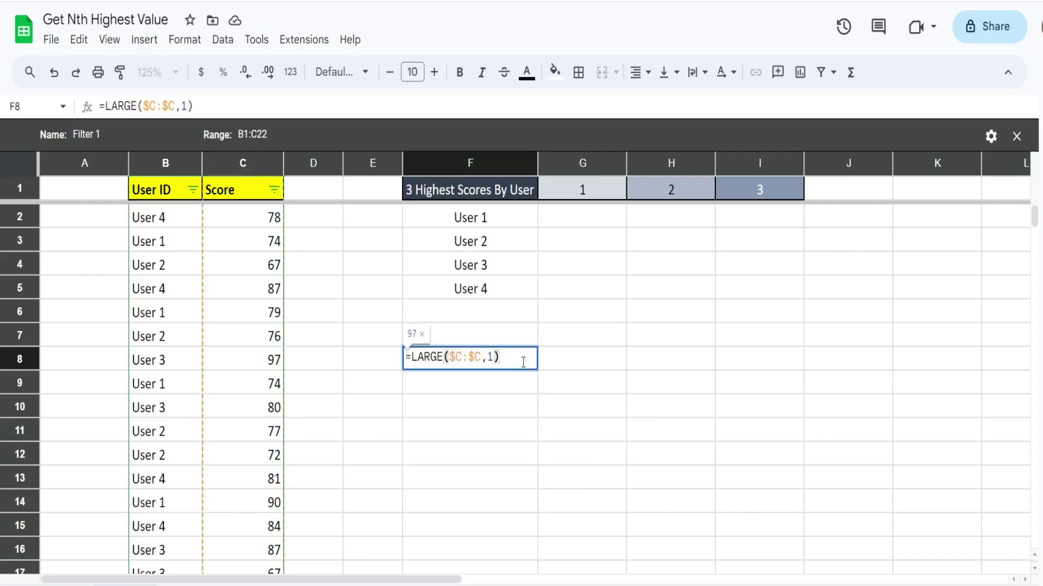
click(496, 357)
key(BackSpace)
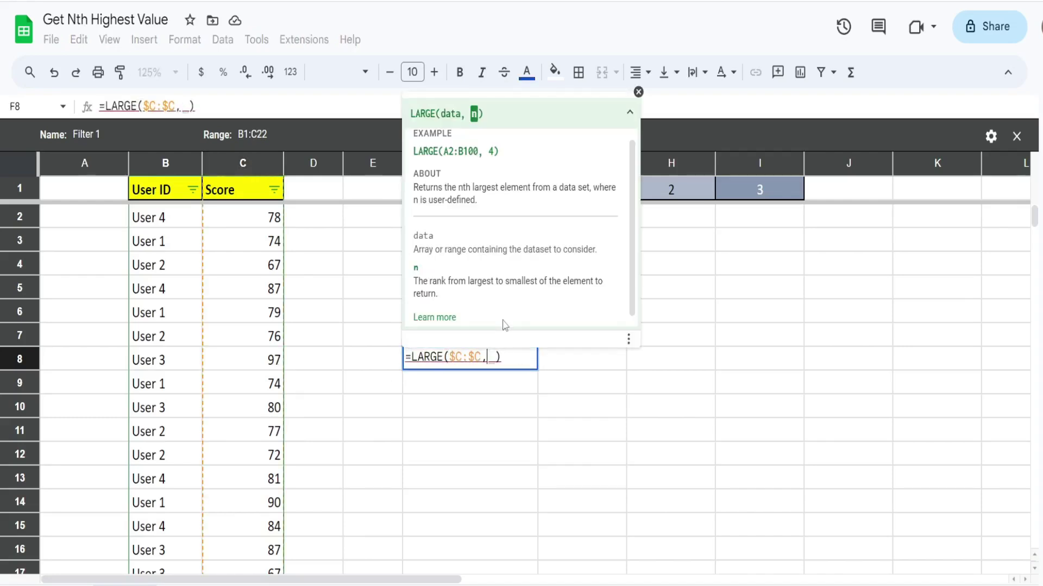
text(2)
key(Return)
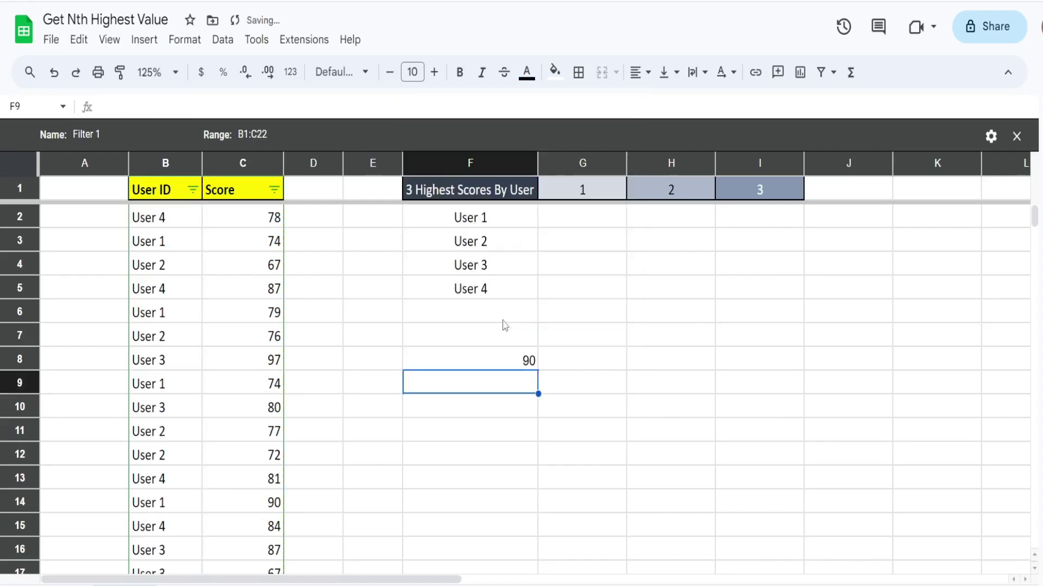
click(509, 361)
key(Delete)
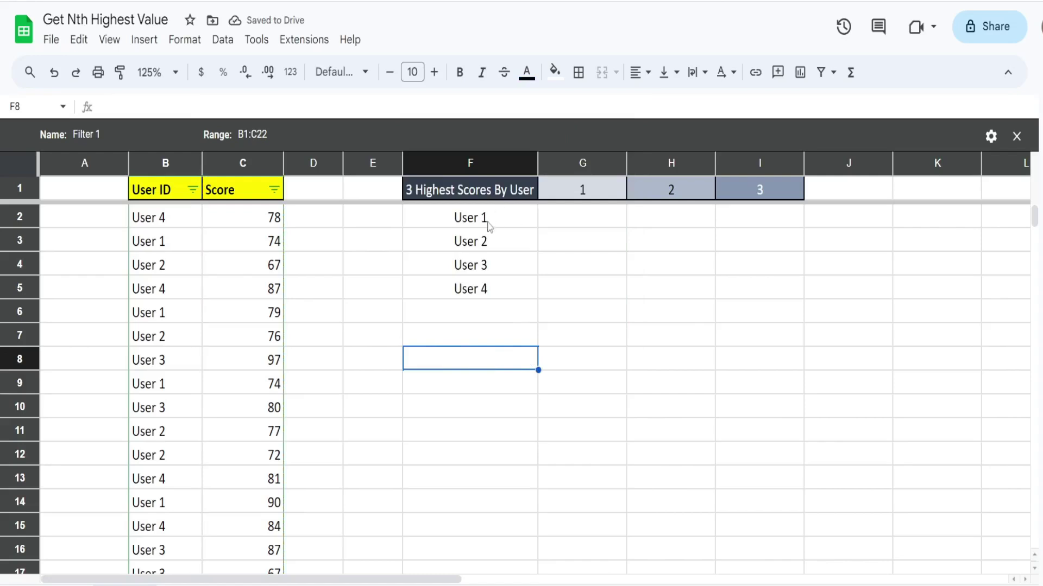
Start User 1's top-score formula in G2 with the LARGE function
click(572, 195)
click(643, 197)
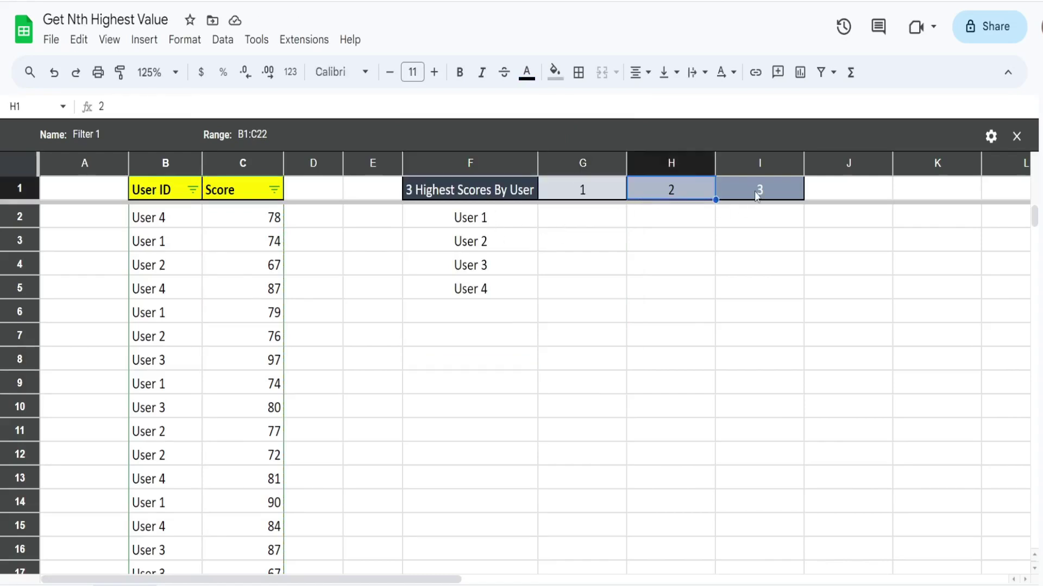
click(758, 191)
click(501, 217)
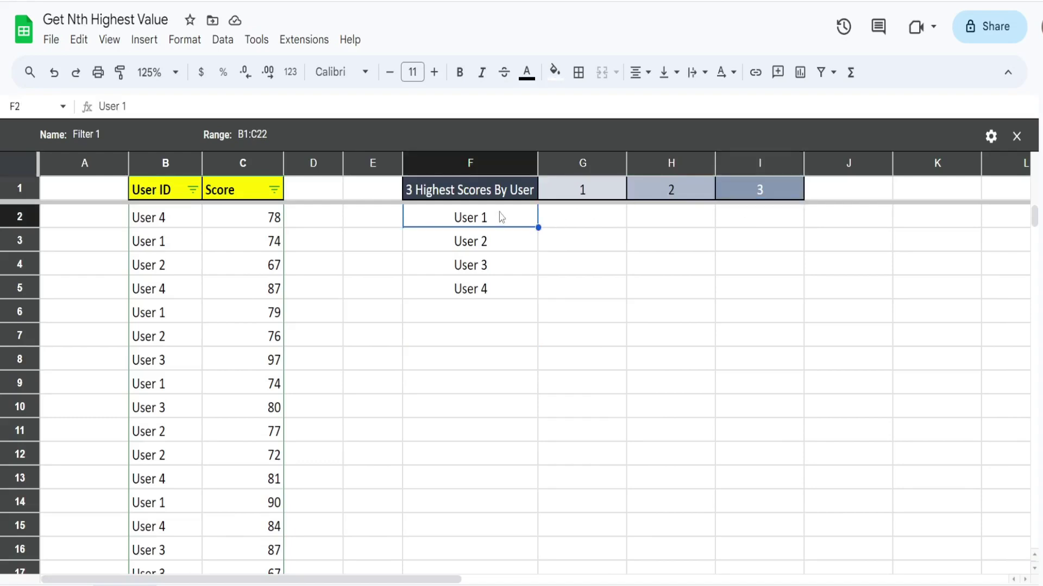
click(574, 225)
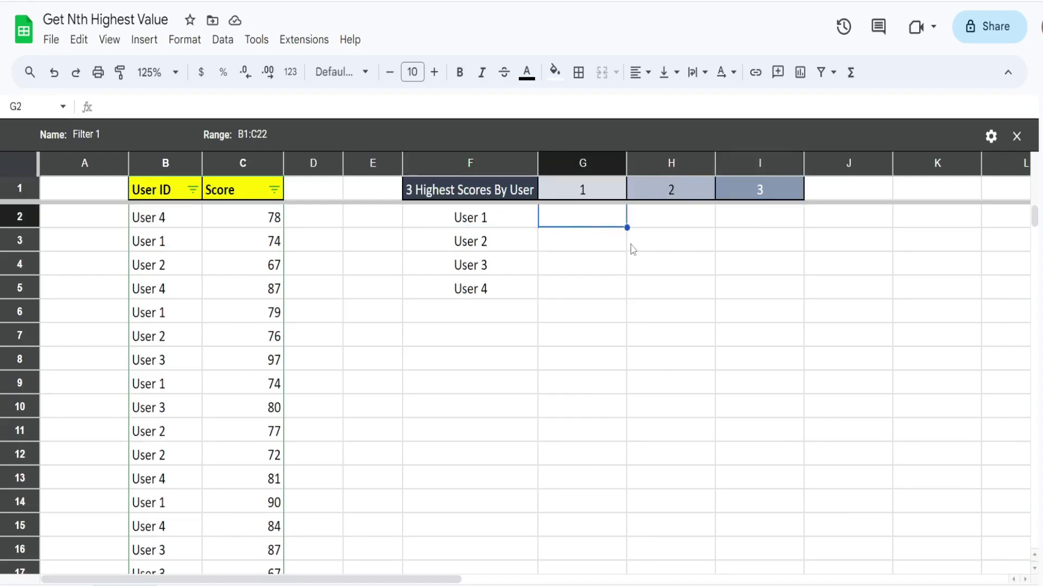
text(=LA)
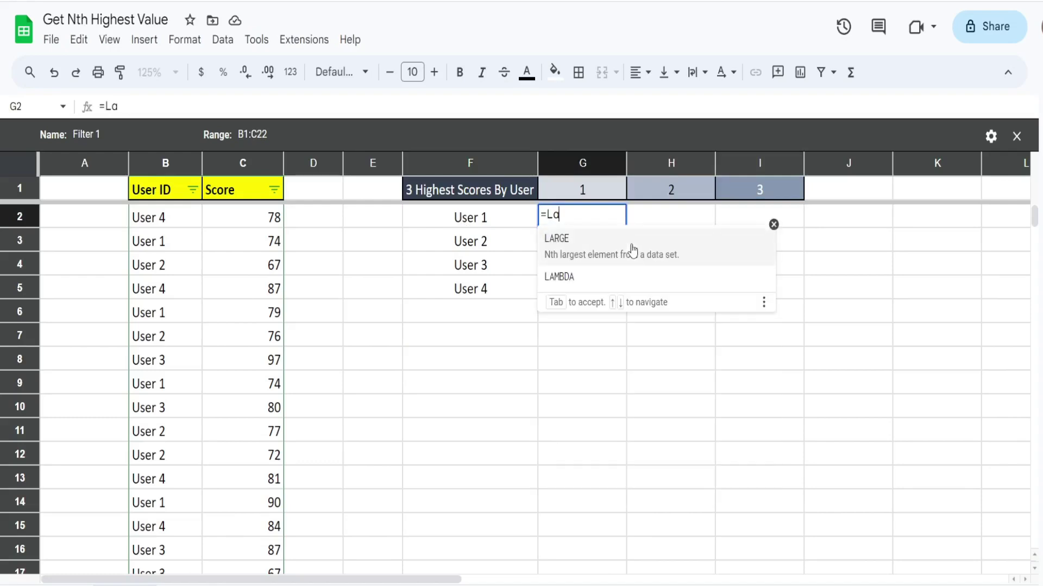
key(Tab)
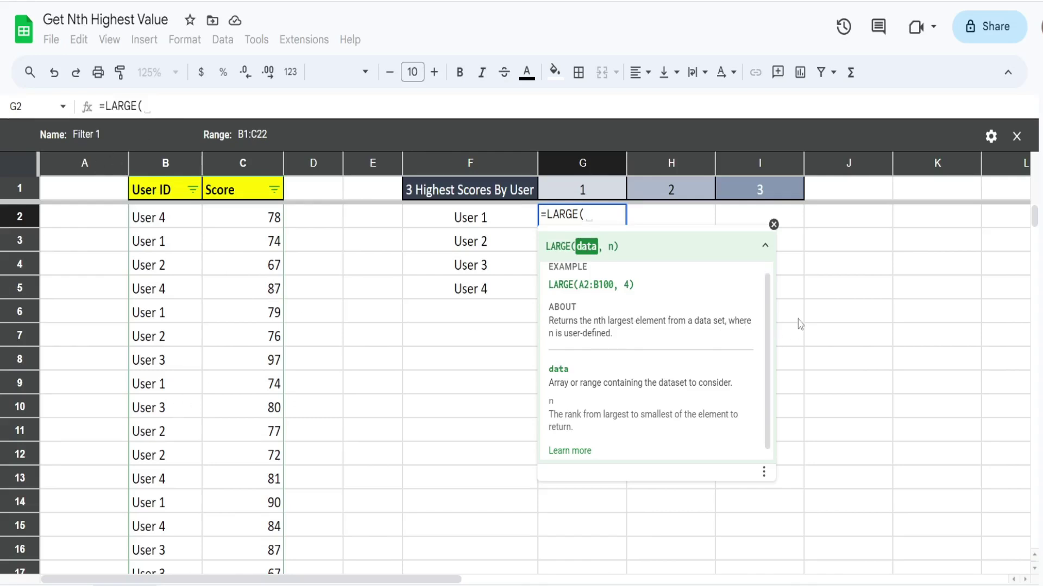
Nest ARRAYFORMULA and IF inside LARGE, using column B as the IF's first reference
text(Arr)
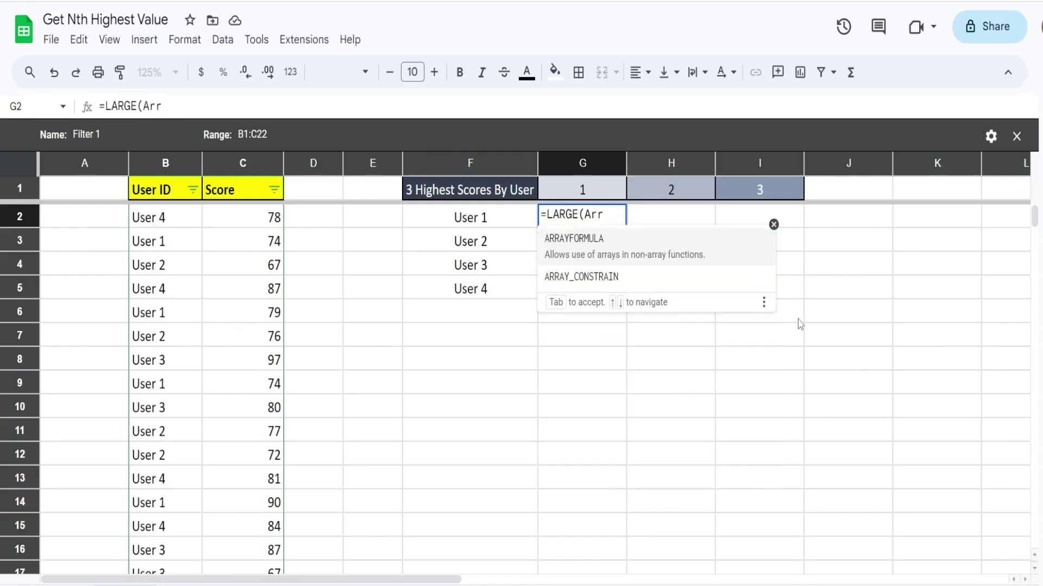
key(Tab)
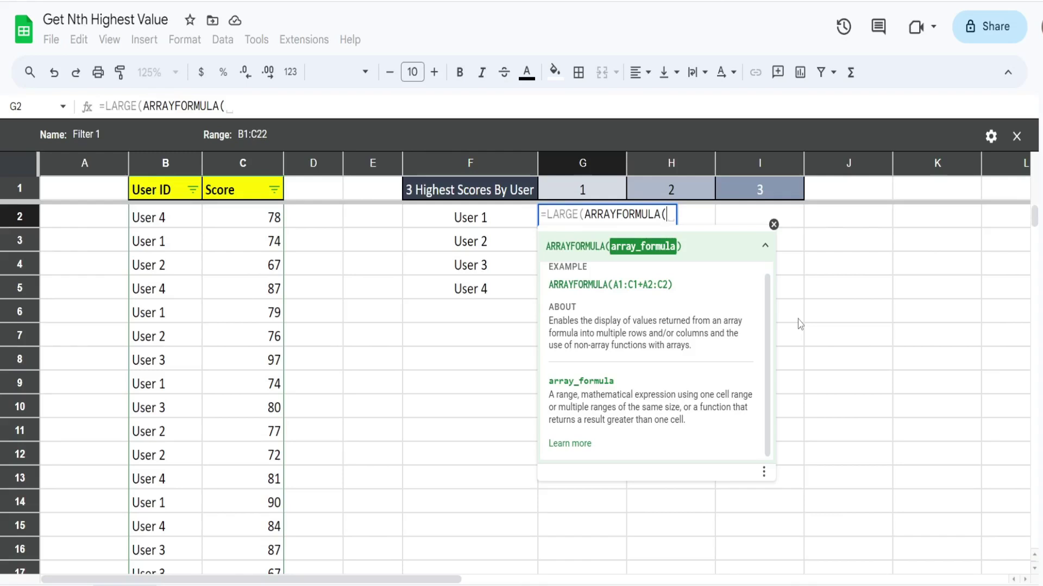
text(IF()
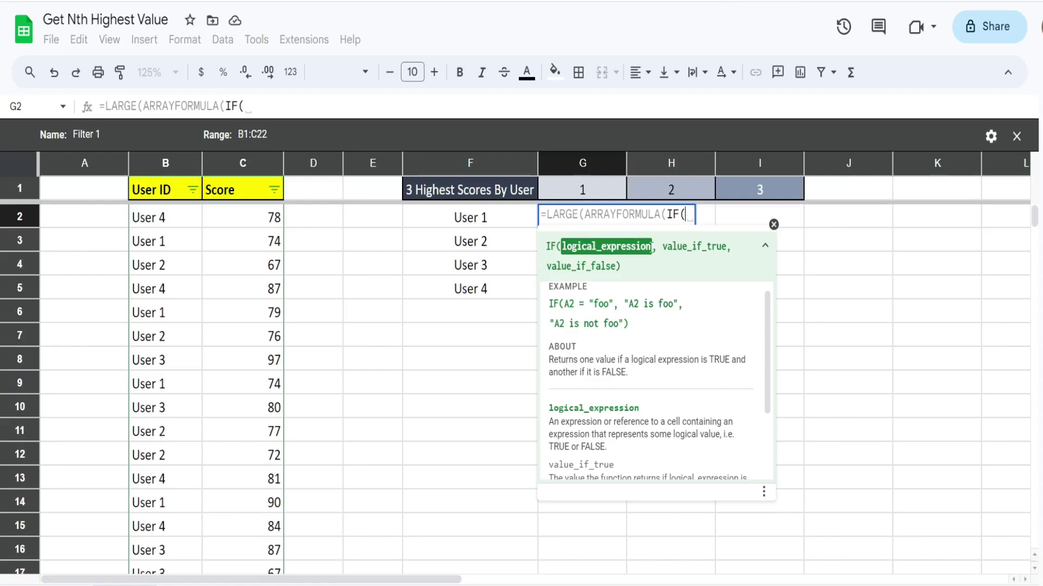
click(163, 162)
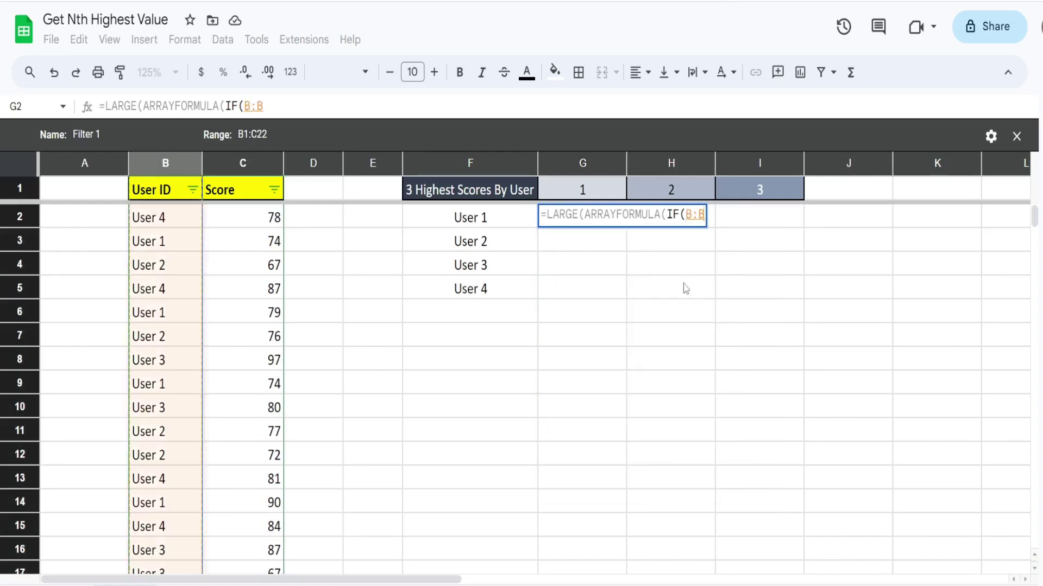
Make the IF condition $B:$B=$F2, matching the locked User ID column to F2's user
key(F4)
text(=)
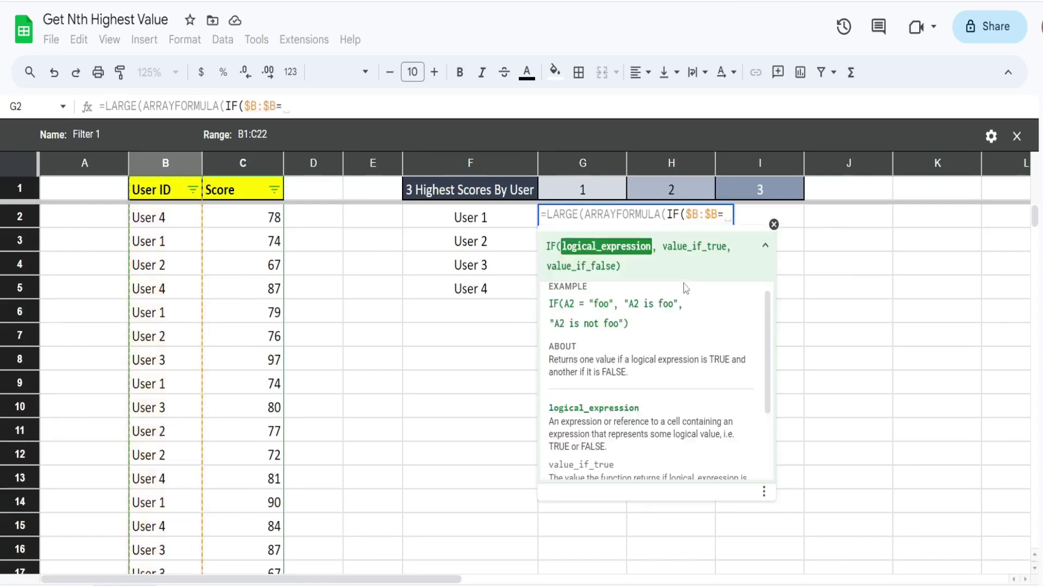
click(475, 218)
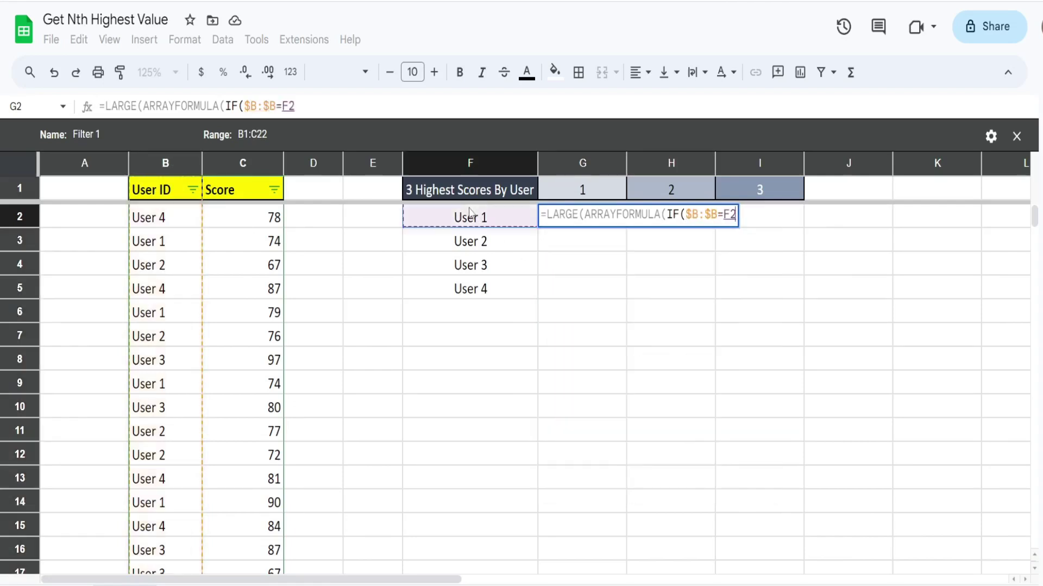
click(723, 215)
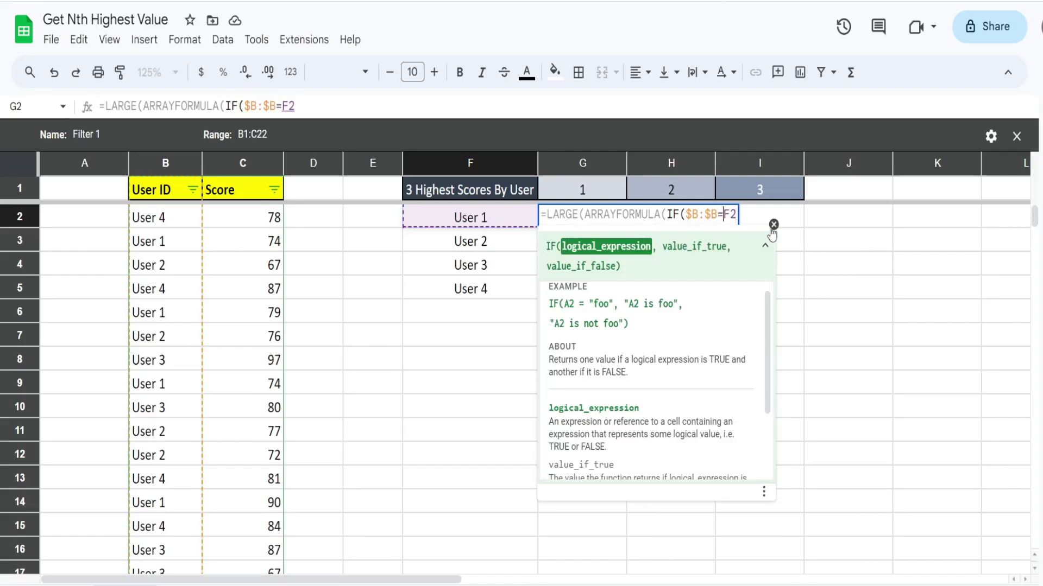
key(F4)
key(F4)
key(F4)
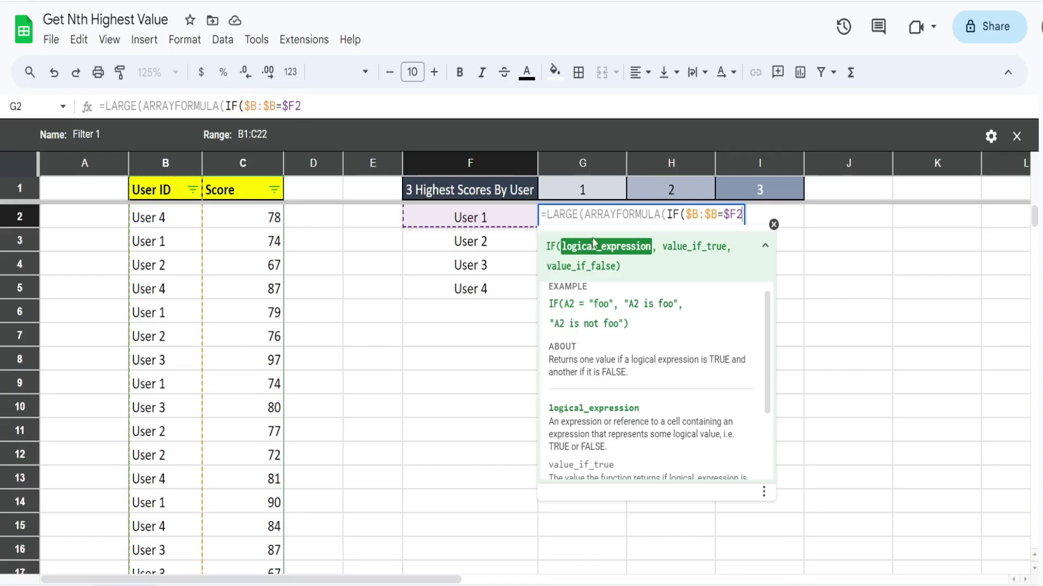
Have IF return the locked $C:$C scores, close IF and ARRAYFORMULA, and add a comma
text(,)
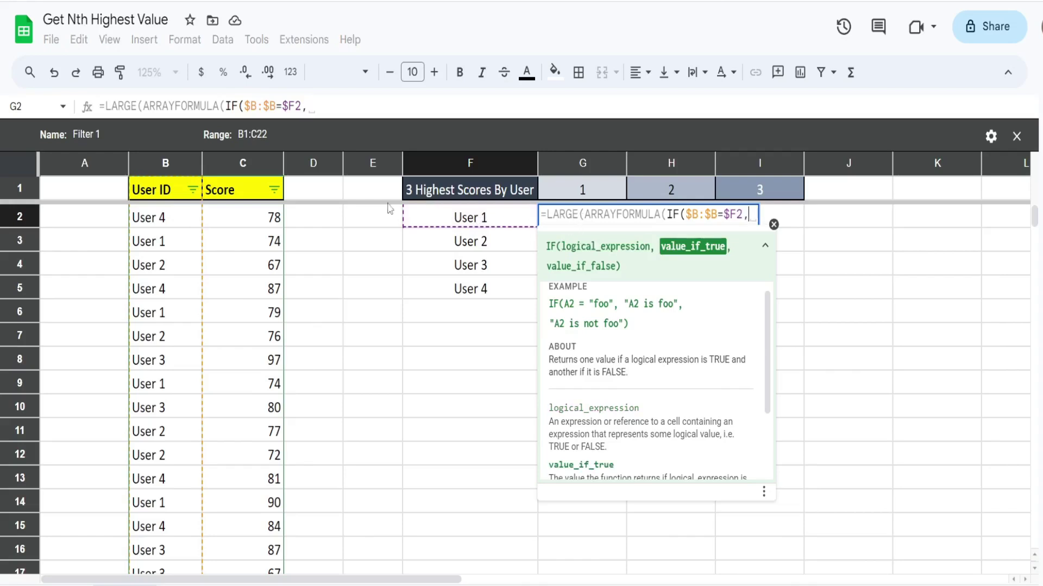
click(241, 170)
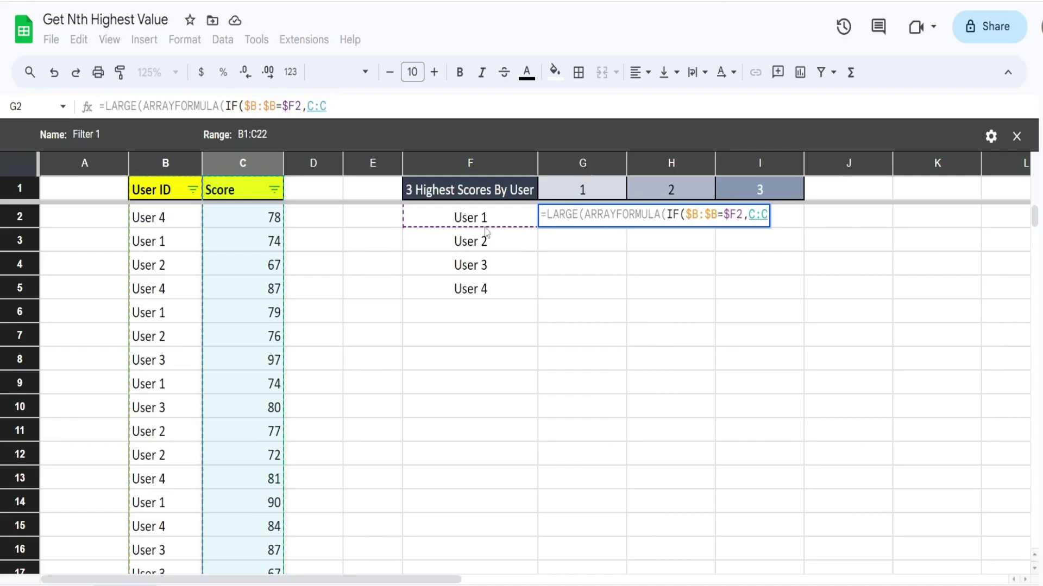
key(F4)
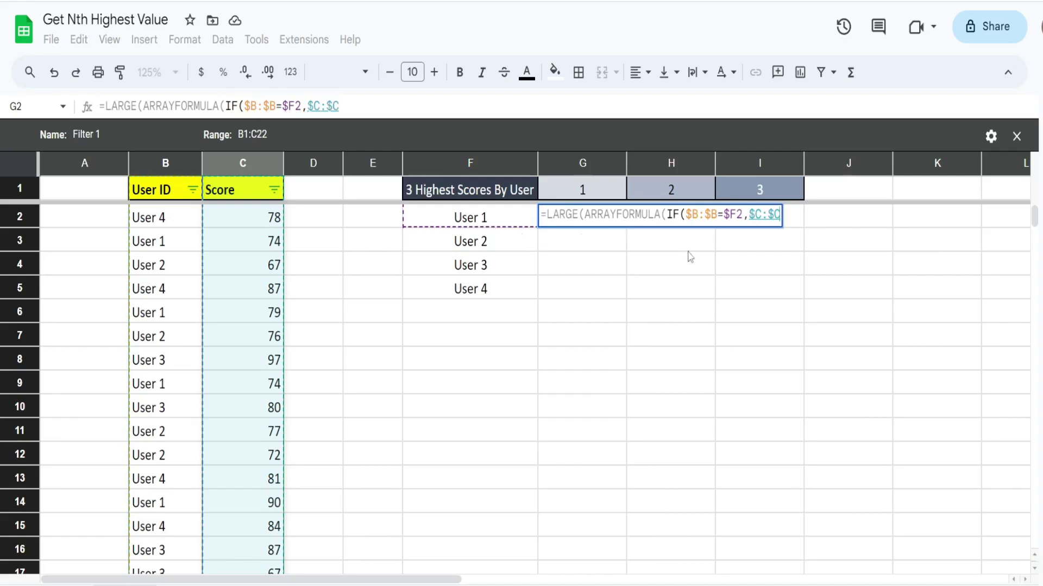
text())
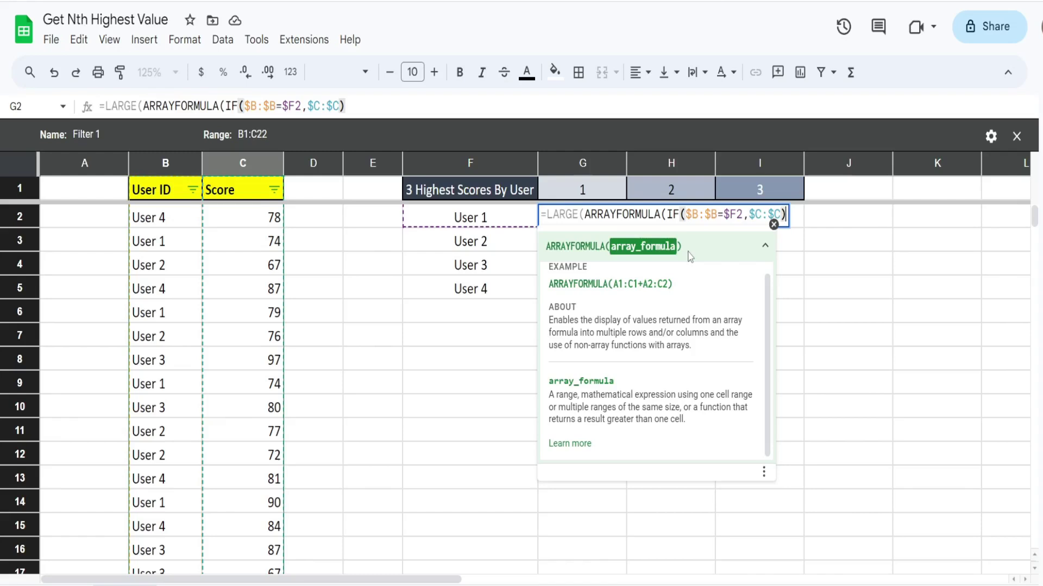
text())
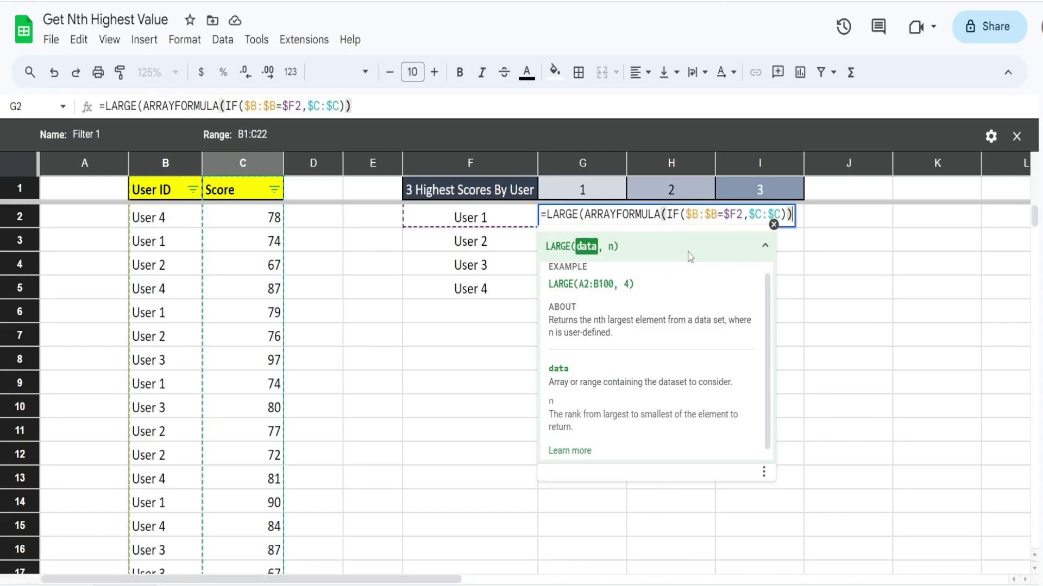
text(,)
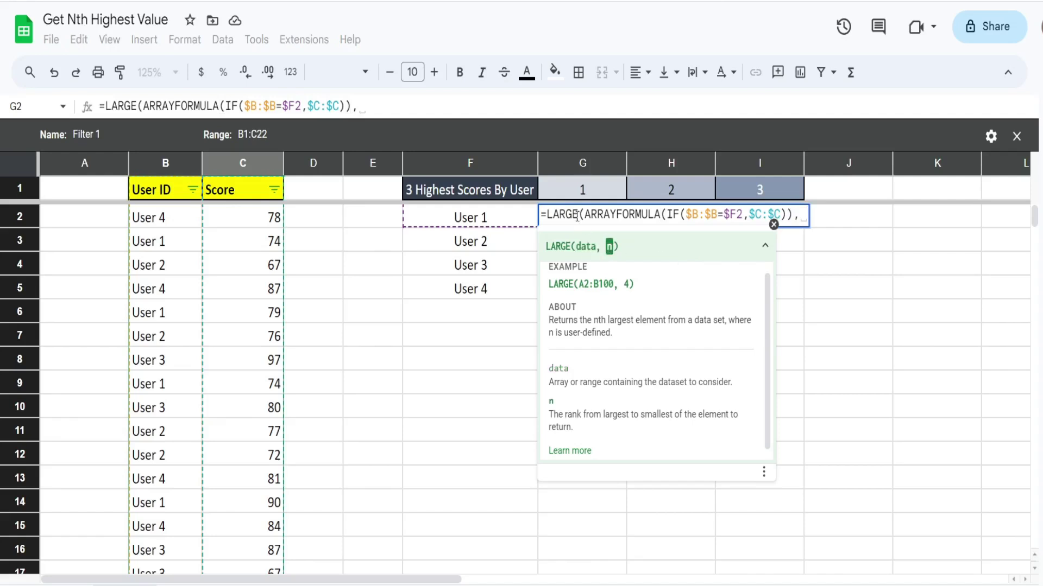
Use G$1 as LARGE's rank and commit G2, which shows 90
click(579, 195)
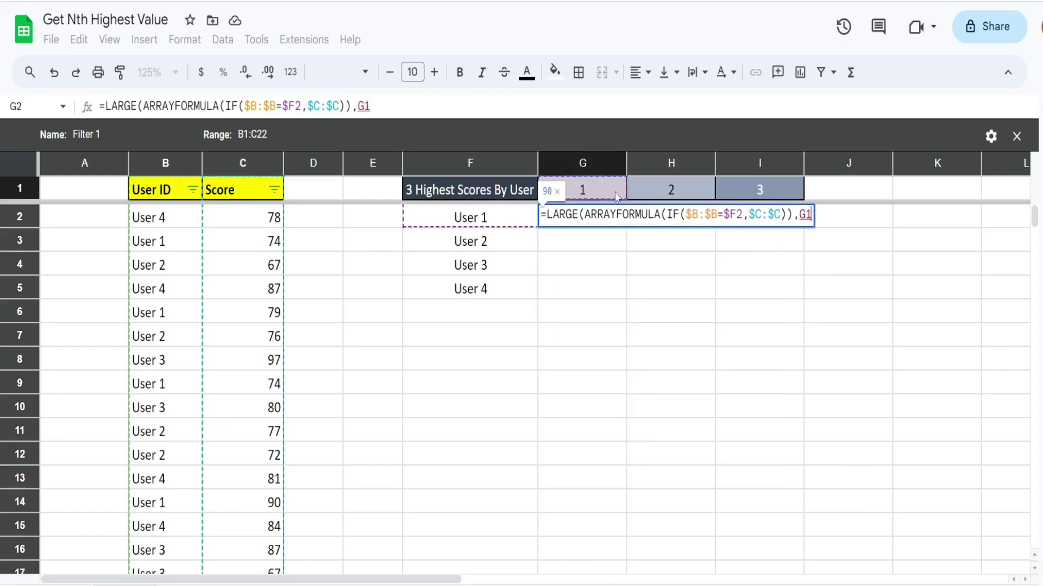
key(F4)
key(F4)
text())
key(Return)
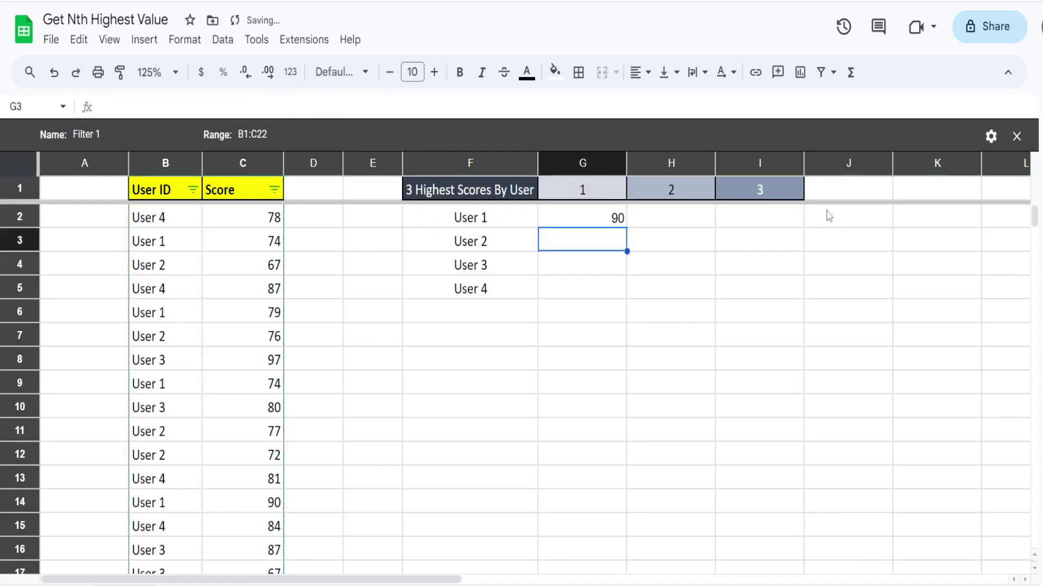
click(617, 224)
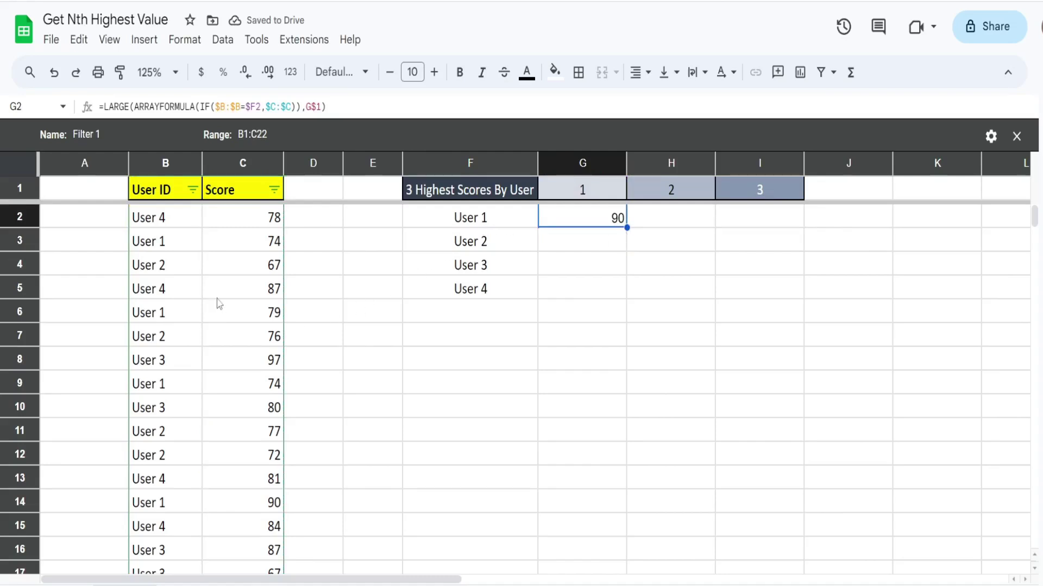
click(167, 245)
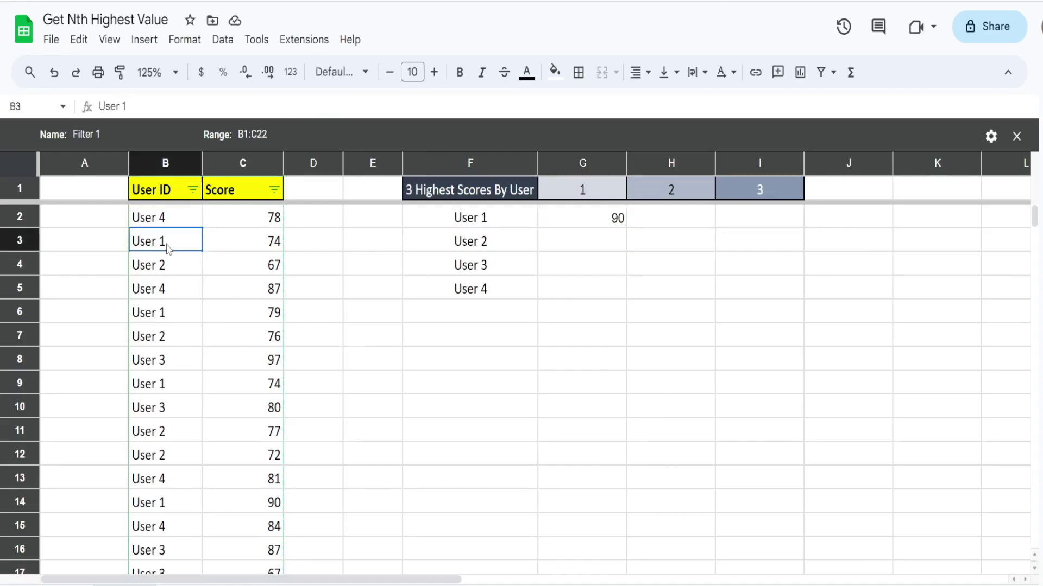
click(241, 246)
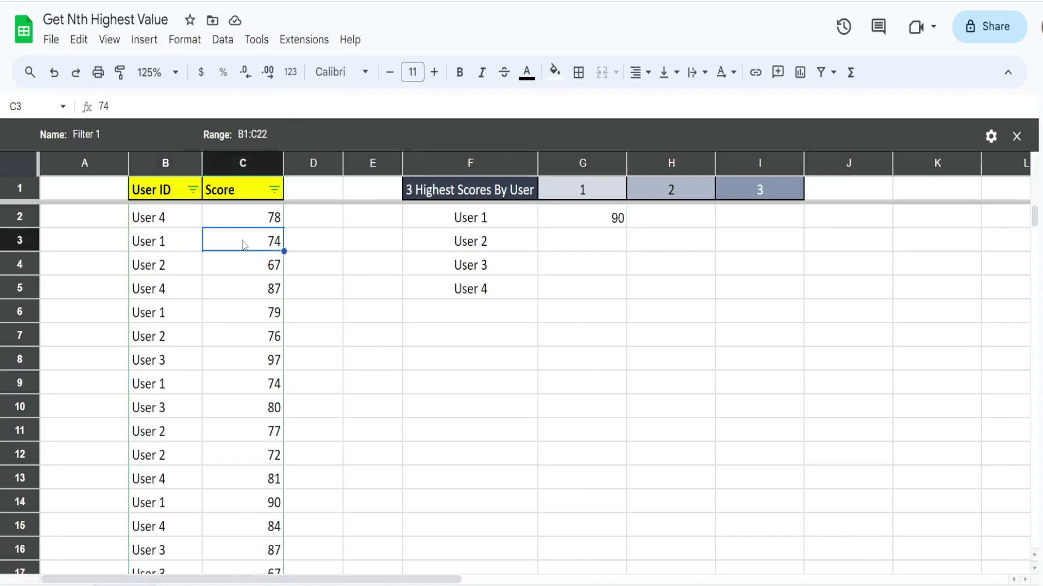
click(216, 319)
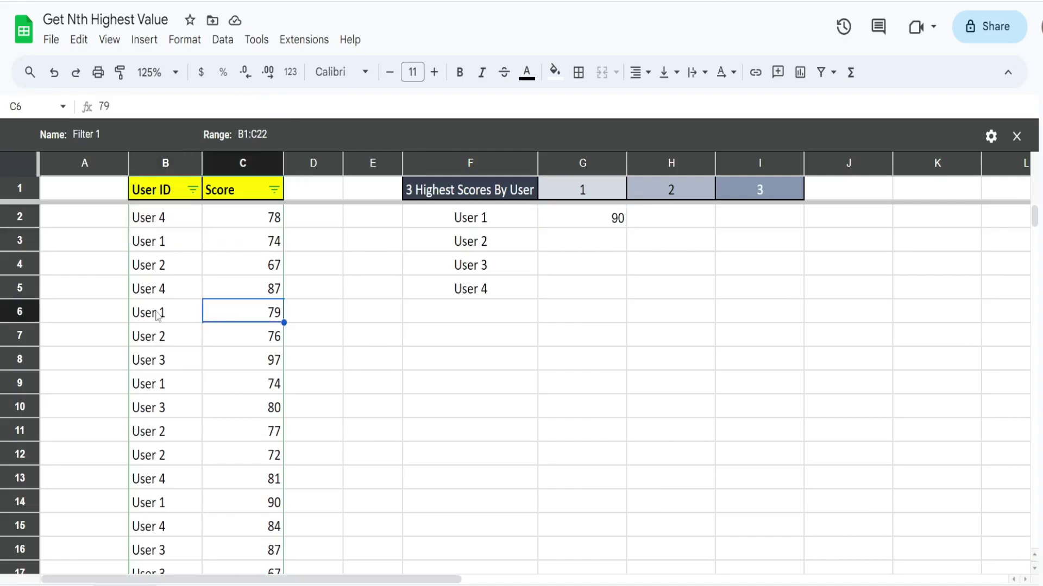
click(261, 390)
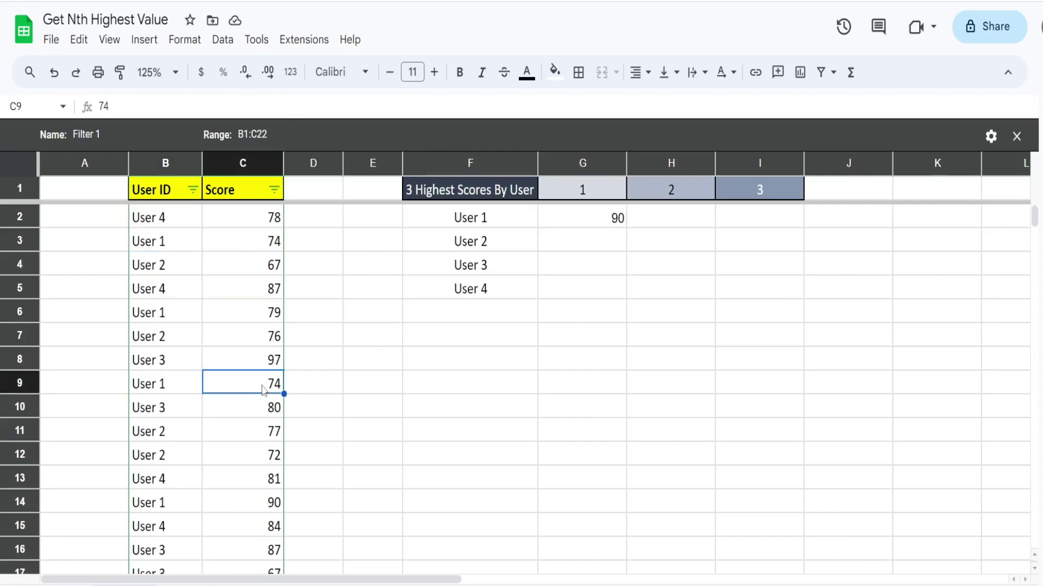
click(274, 504)
scroll(280, 507, down, 3)
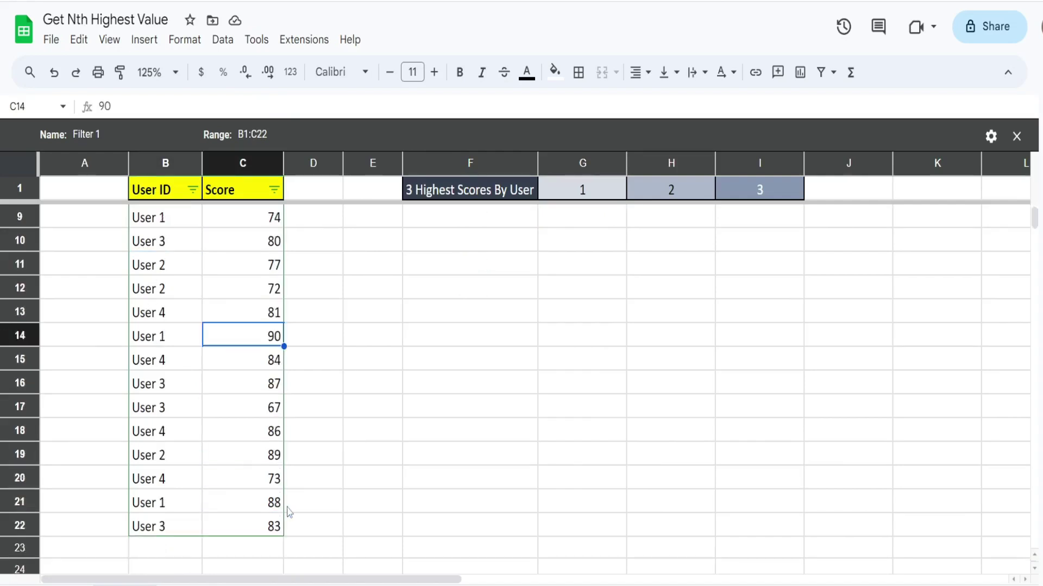
click(237, 508)
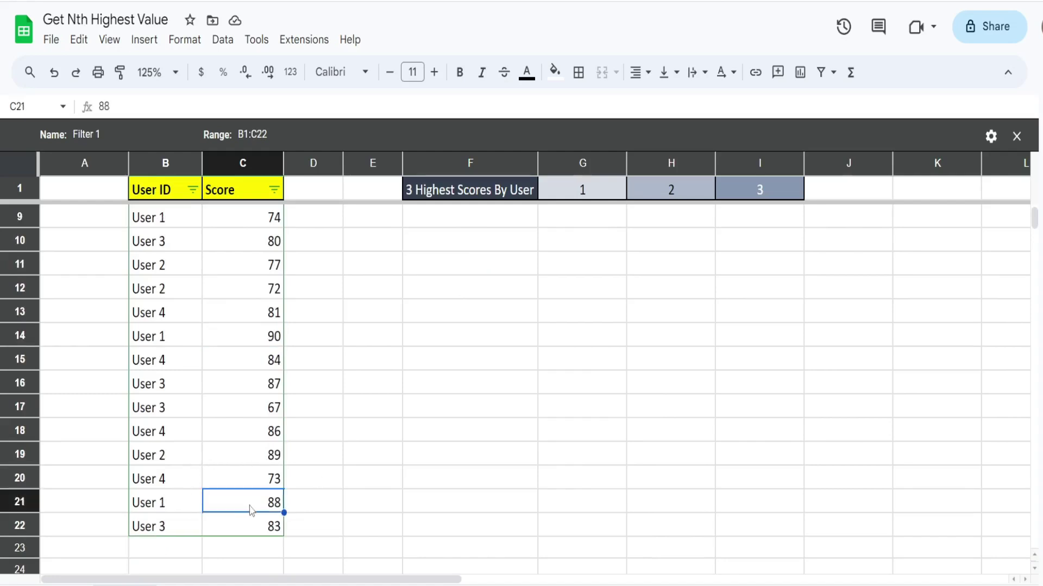
scroll(300, 505, up, 3)
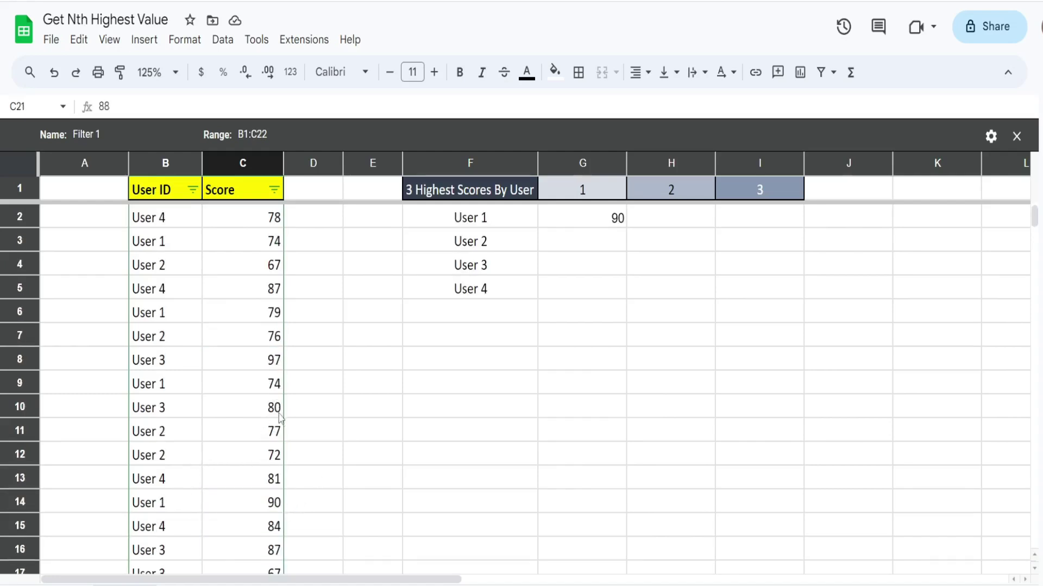
click(278, 505)
Copy G2's formula across to I2, then fill G2:I2 down through row 5
click(622, 223)
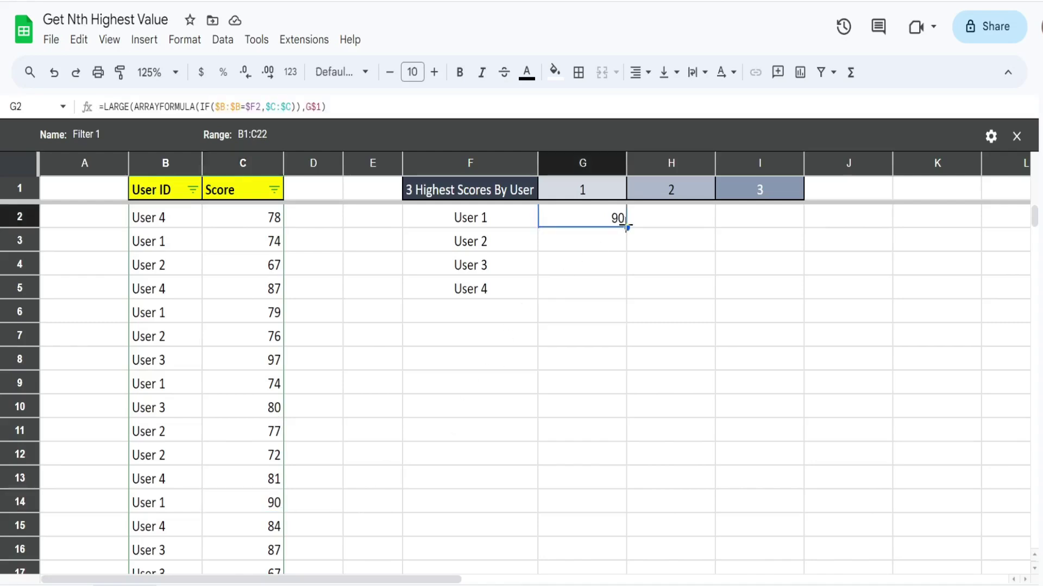
drag(624, 227, 791, 224)
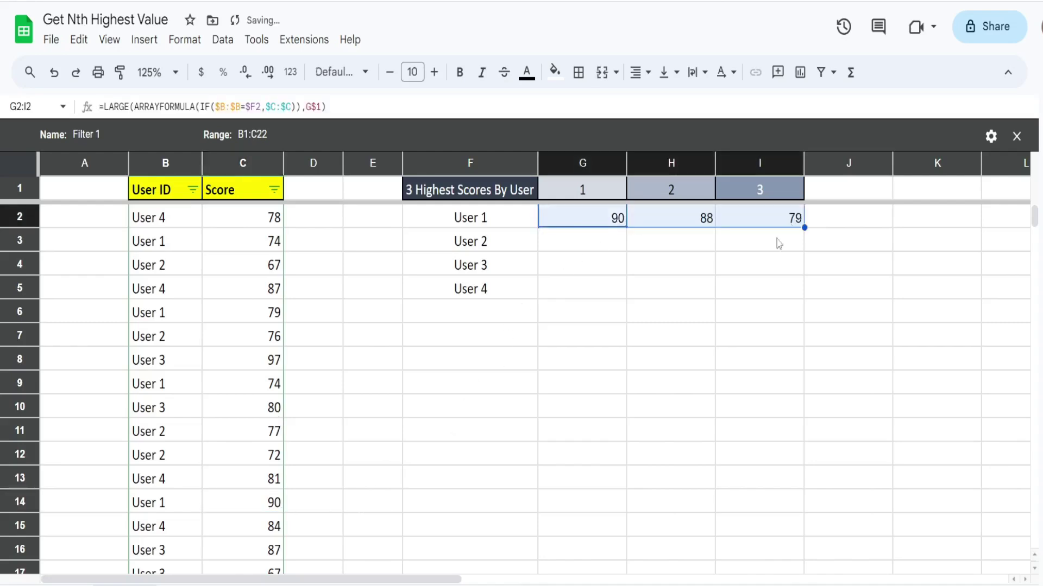
click(709, 227)
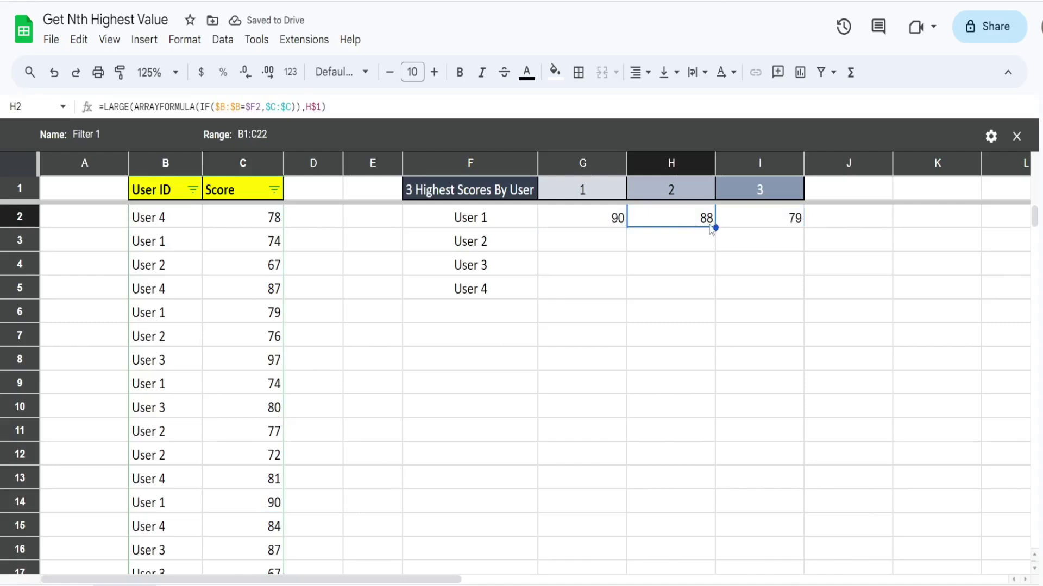
click(781, 227)
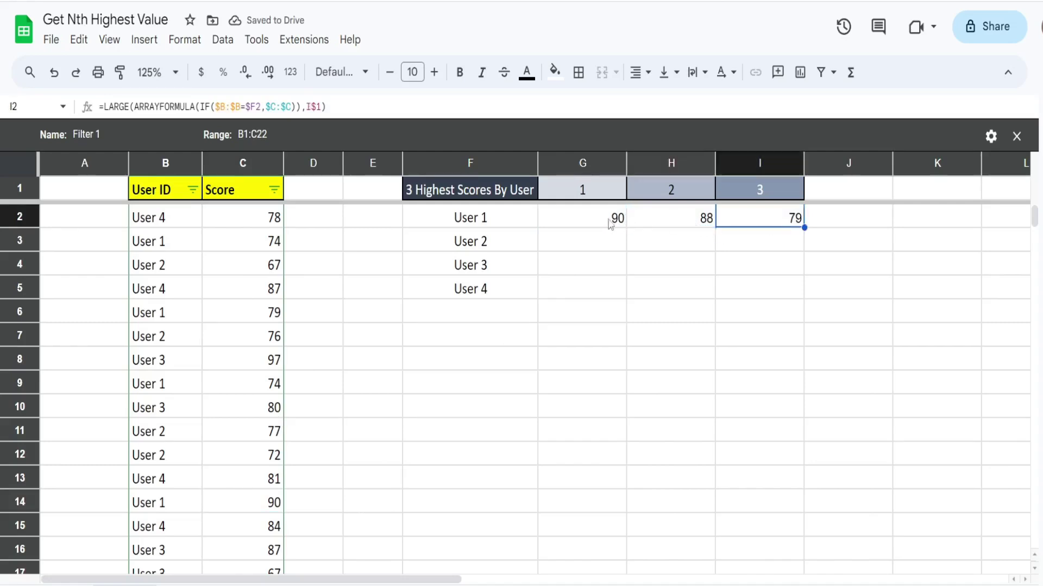
drag(612, 221, 762, 225)
double_click(804, 227)
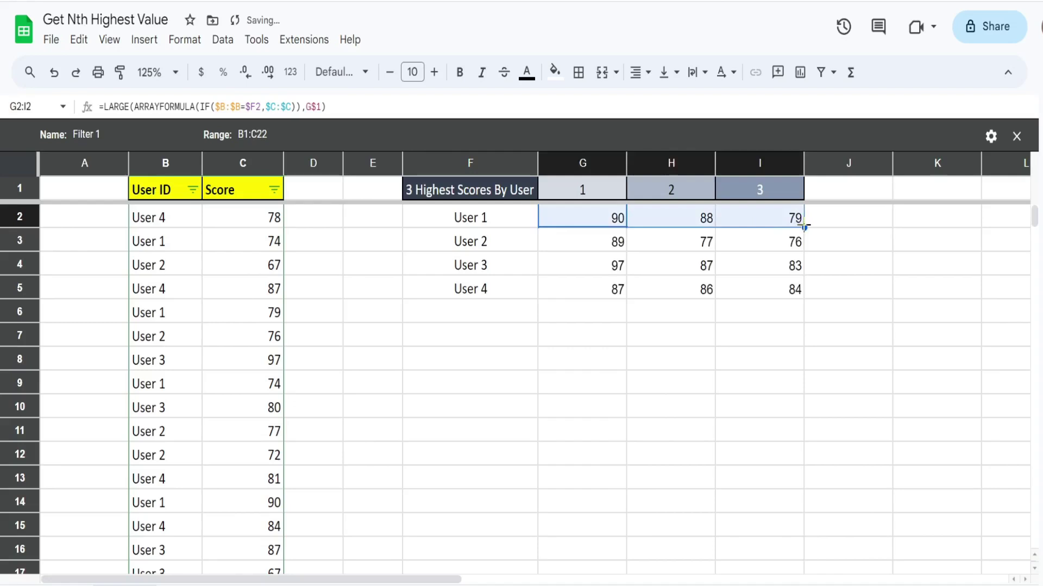